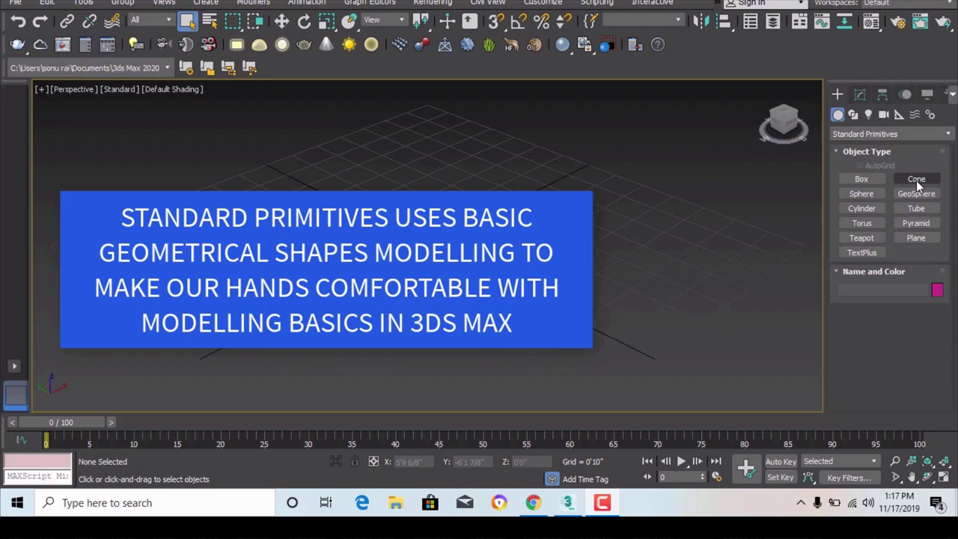
Step: Create a standard cone near the grid's centre with a base radius of about 1'3 4/8" and a top radius of about 0'5 5/8"
left_click(917, 180)
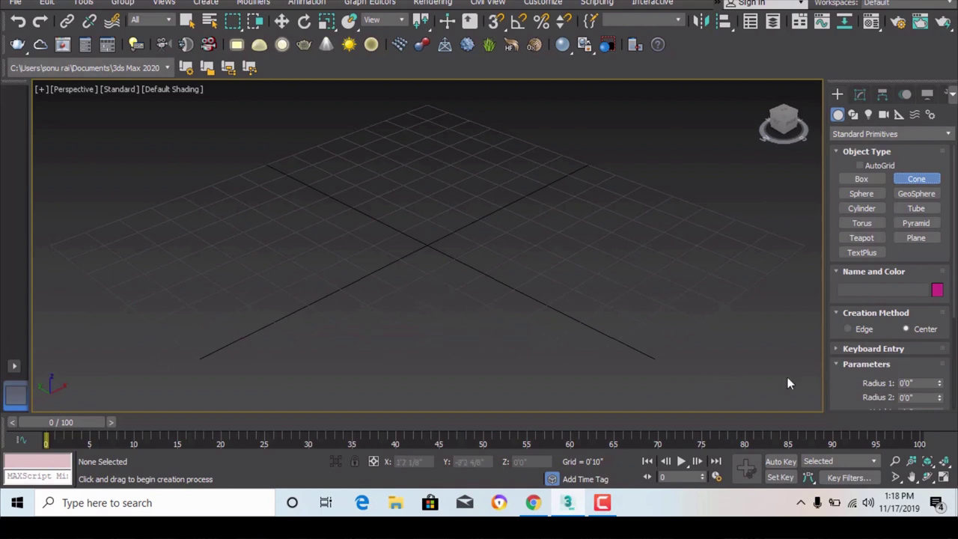
left_click_drag(479, 282, 468, 249)
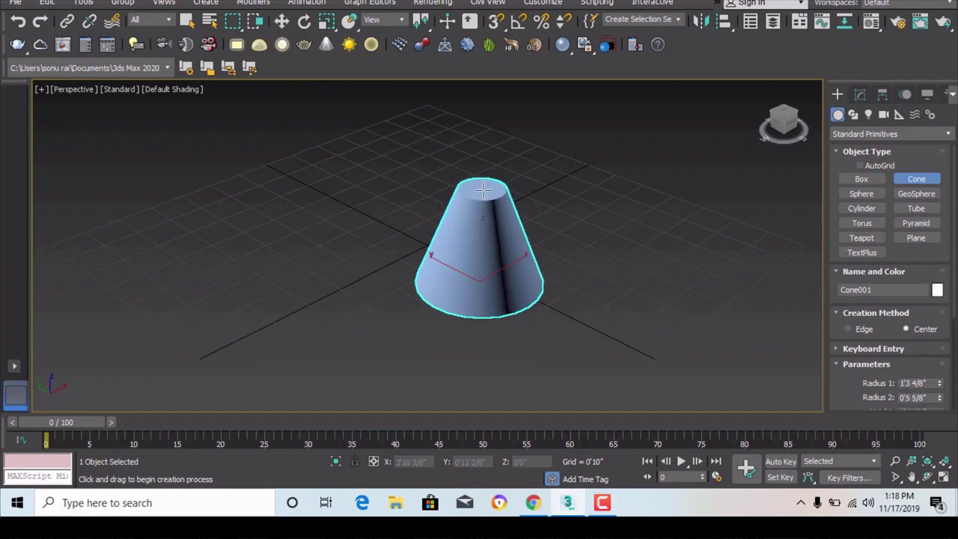
left_click(483, 191)
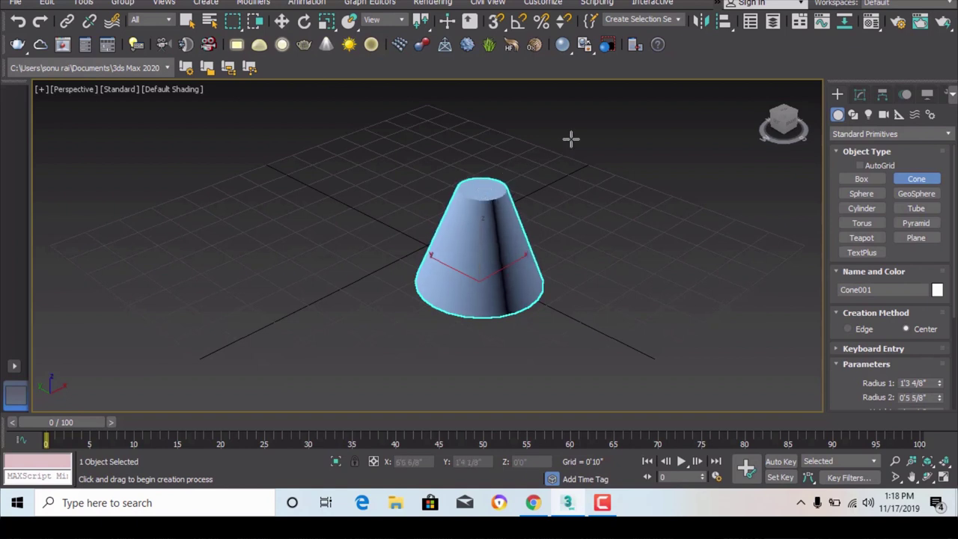
Step: Set the cone's Radius 1 to 2'0" and its Radius 2 to 1'0"
double_click(935, 383)
double_click(928, 382)
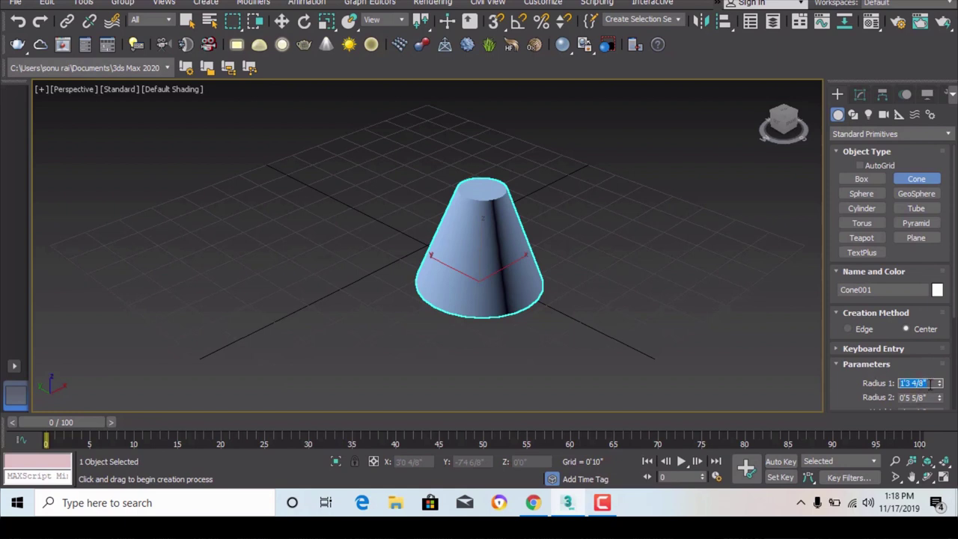
type("2")
key("Return")
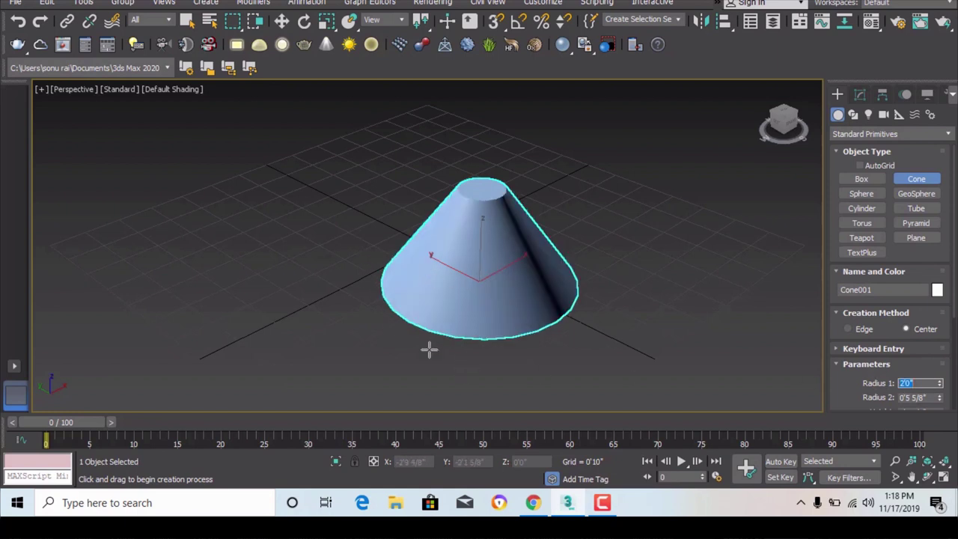
left_click(929, 398)
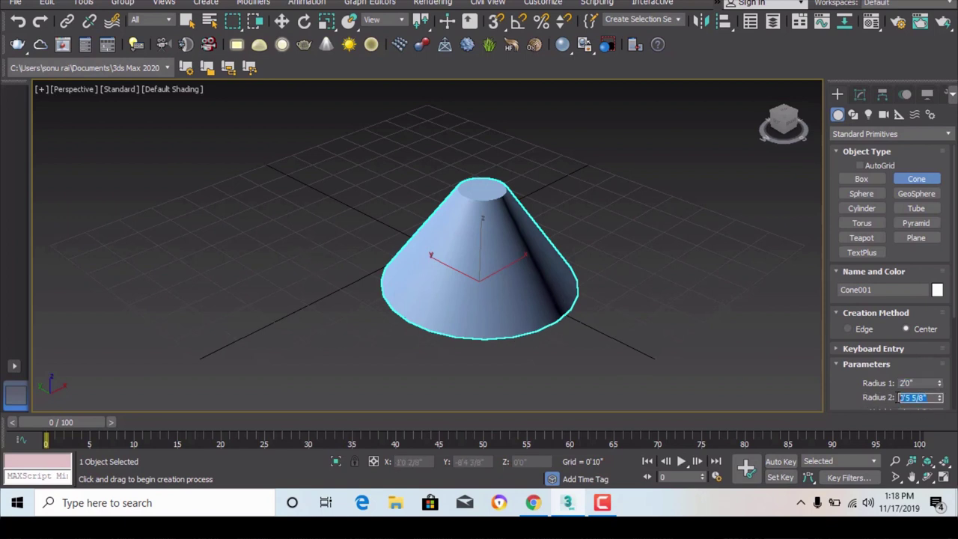
type("1")
key("Return")
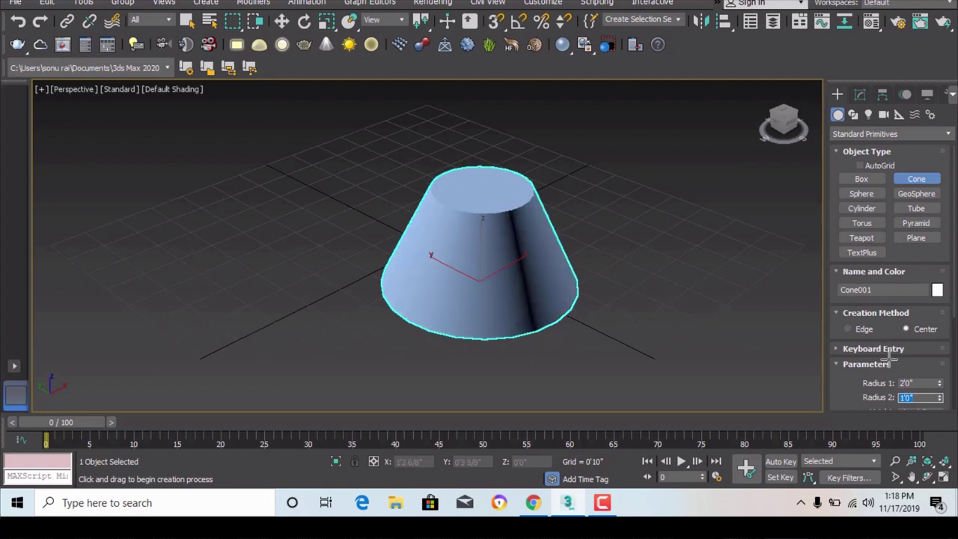
Step: Increase the cone's height to about 3'5 4/8" and its height segments to 15
scroll(467, 232, "down", 2)
scroll(899, 315, "down", 1)
scroll(955, 314, "down", 2)
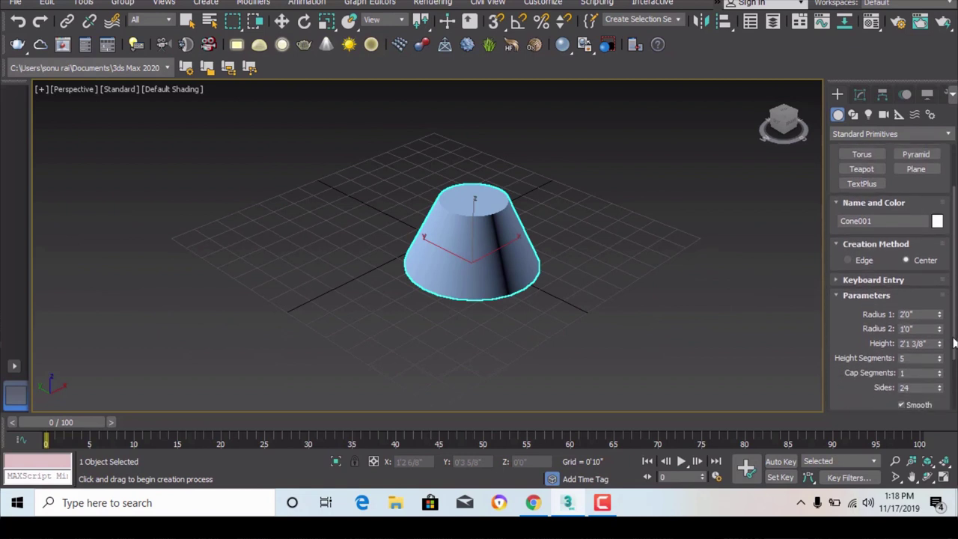
left_click_drag(941, 346, 938, 299)
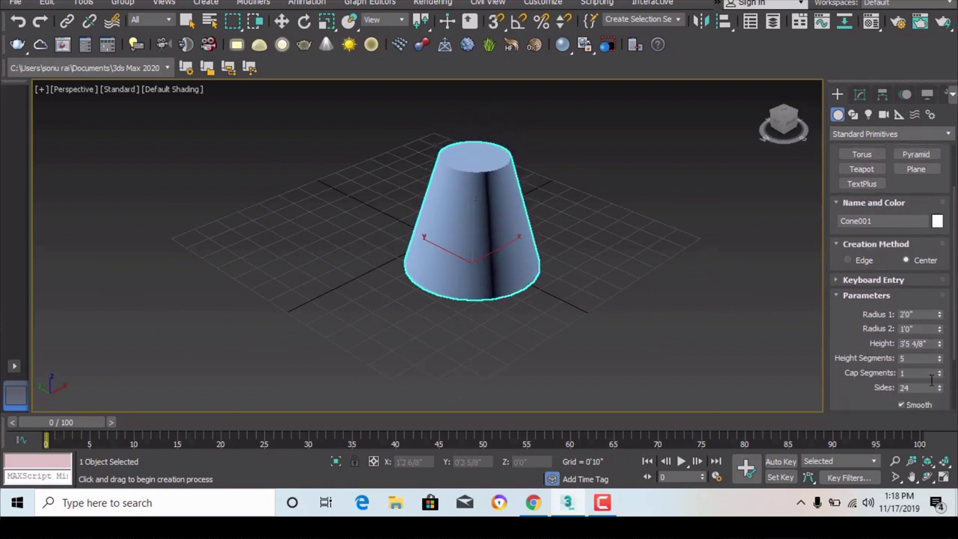
left_click_drag(940, 361, 940, 350)
Step: Set the cone's Radius 2 to 0 so that it ends in a pointed tip
left_click_drag(917, 329, 894, 330)
type("0")
key("Return")
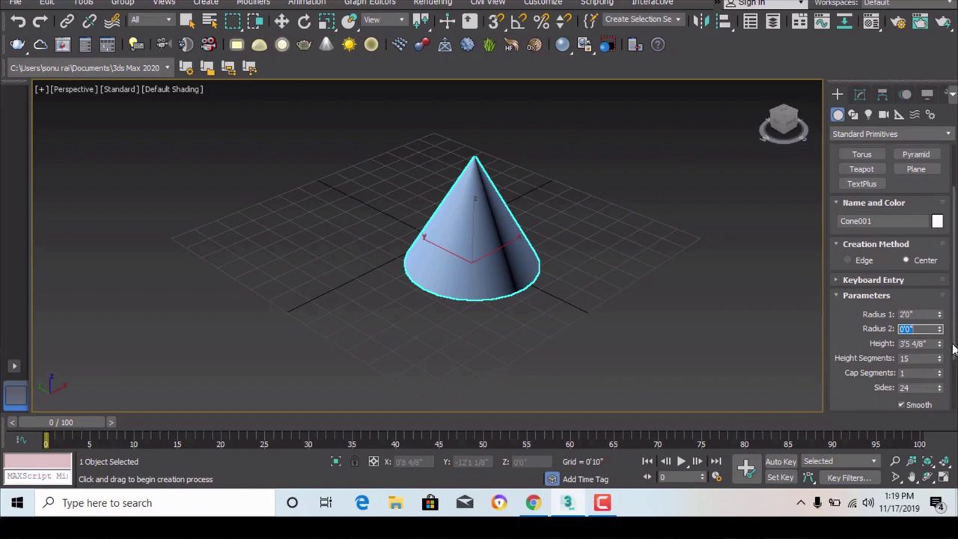
Step: Create a sphere with a radius of about 1'5 3/8" on the grid, on the cone's left side
left_click_drag(955, 346, 948, 276)
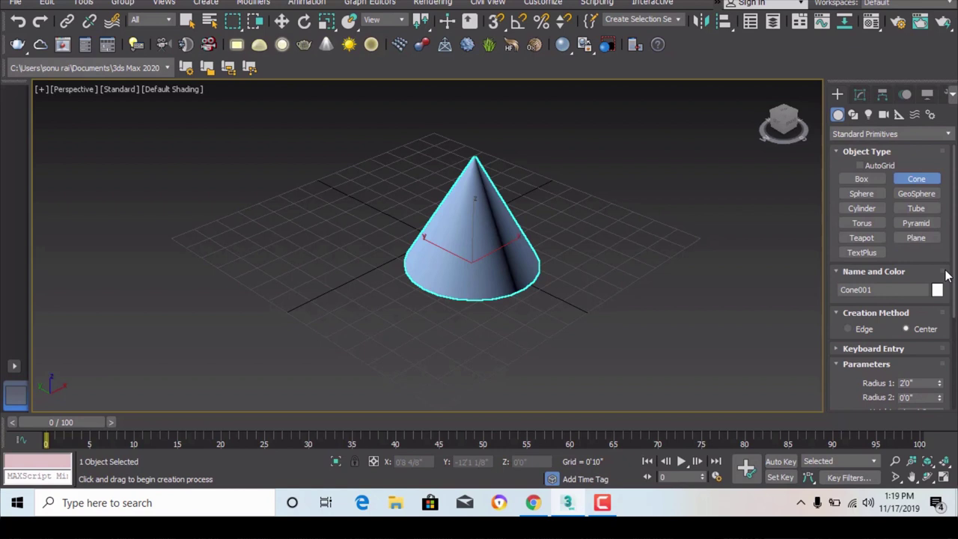
left_click(862, 196)
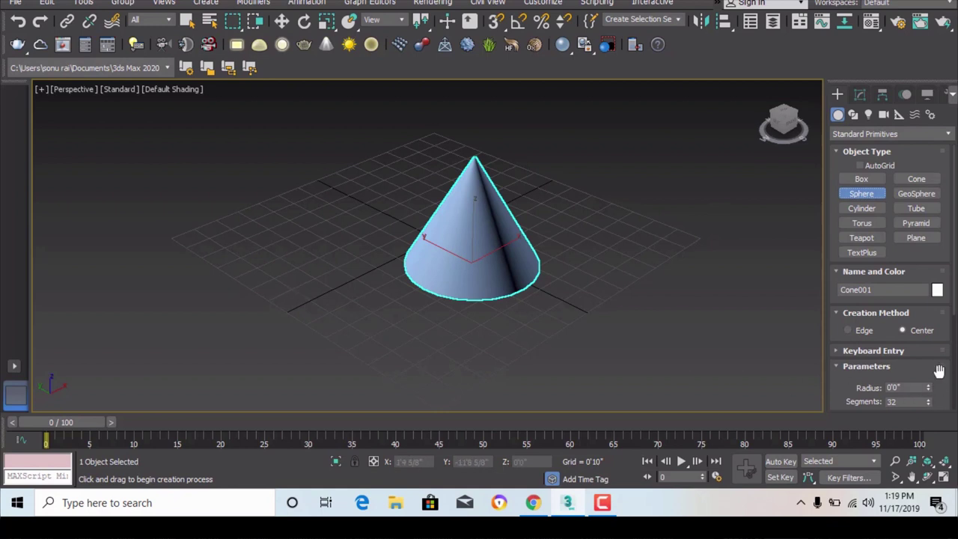
scroll(955, 313, "down", 1)
scroll(955, 313, "down", 4)
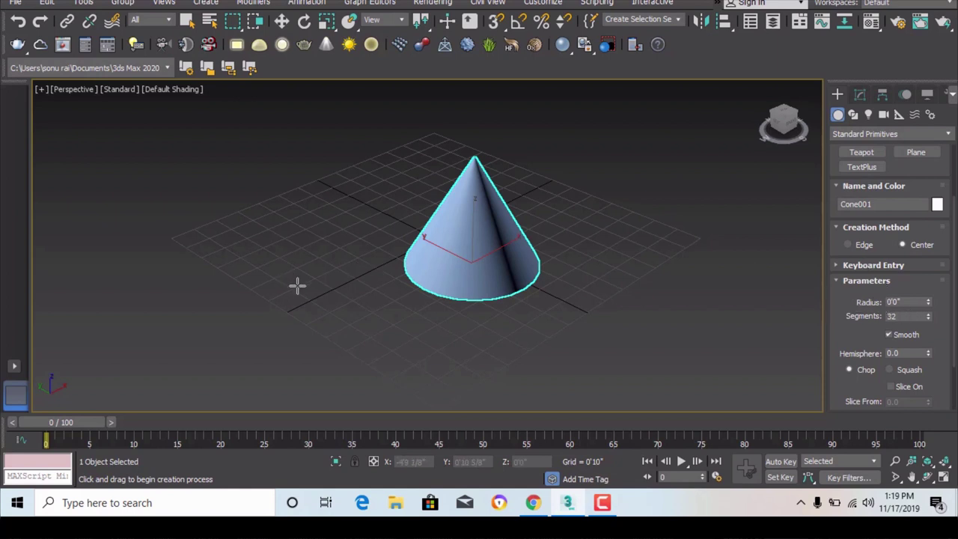
left_click_drag(296, 283, 304, 260)
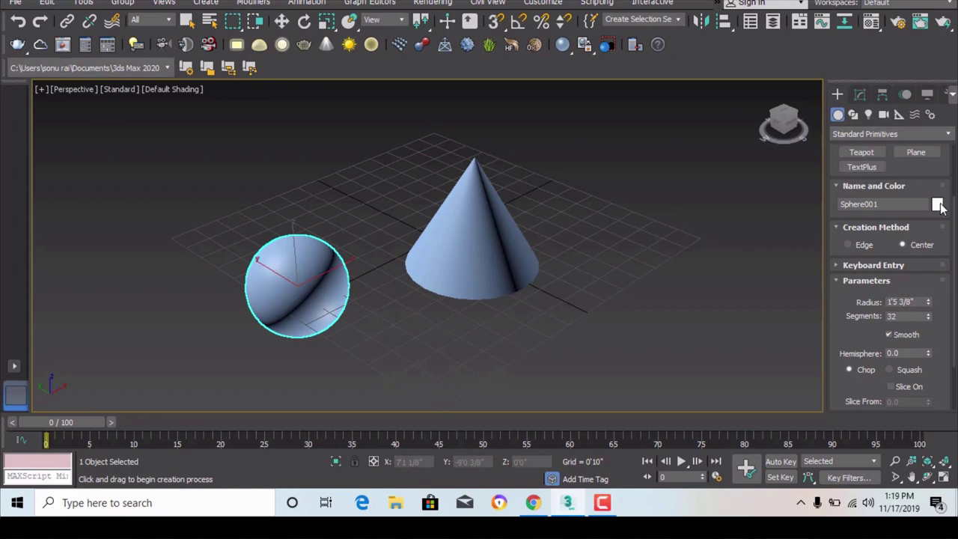
Step: Change the sphere's object color to orange-brown from the 3ds Max palette
left_click(937, 205)
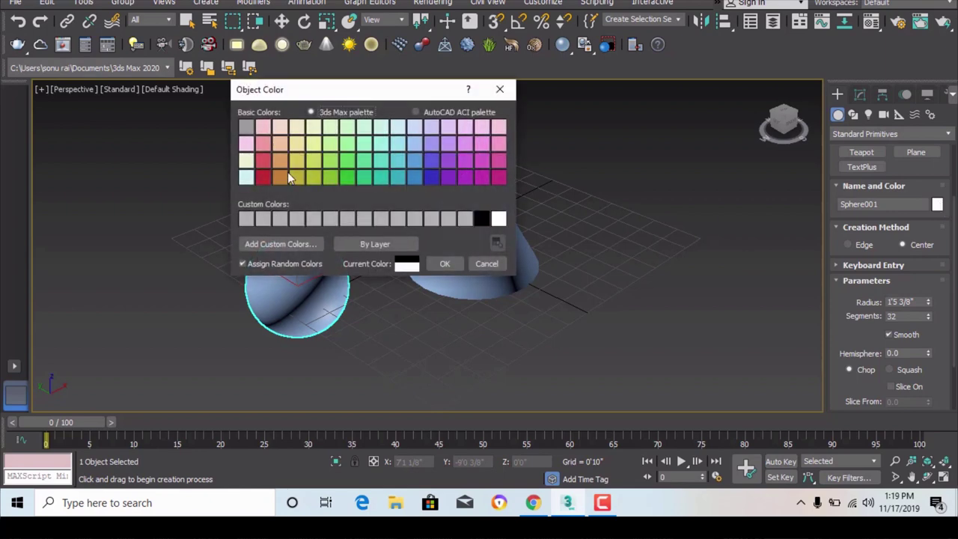
left_click(288, 174)
left_click(443, 263)
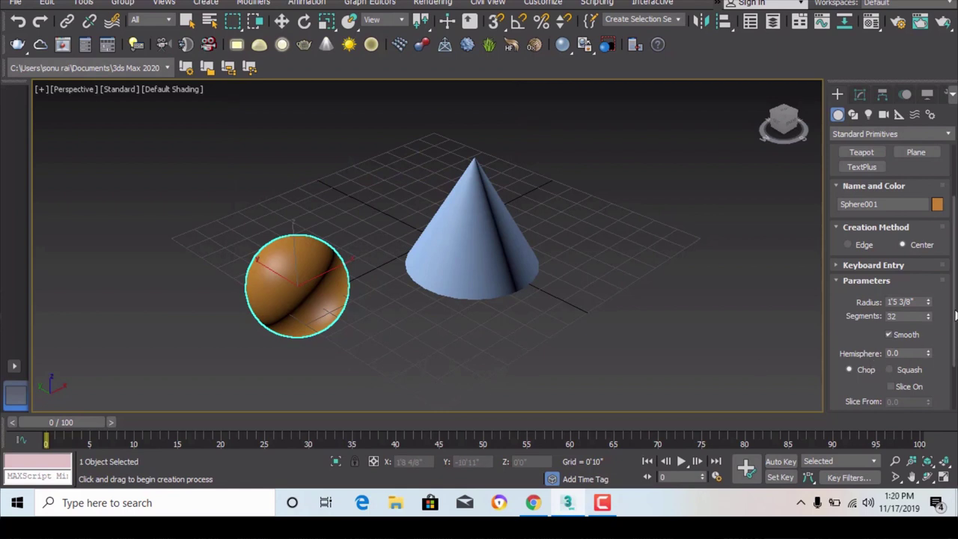
Step: Create a second sphere by Keyboard Entry at the origin with a radius of 2'0"
mouse_move(956, 310)
left_mouse_down()
mouse_move(956, 278)
mouse_move(956, 302)
left_mouse_up()
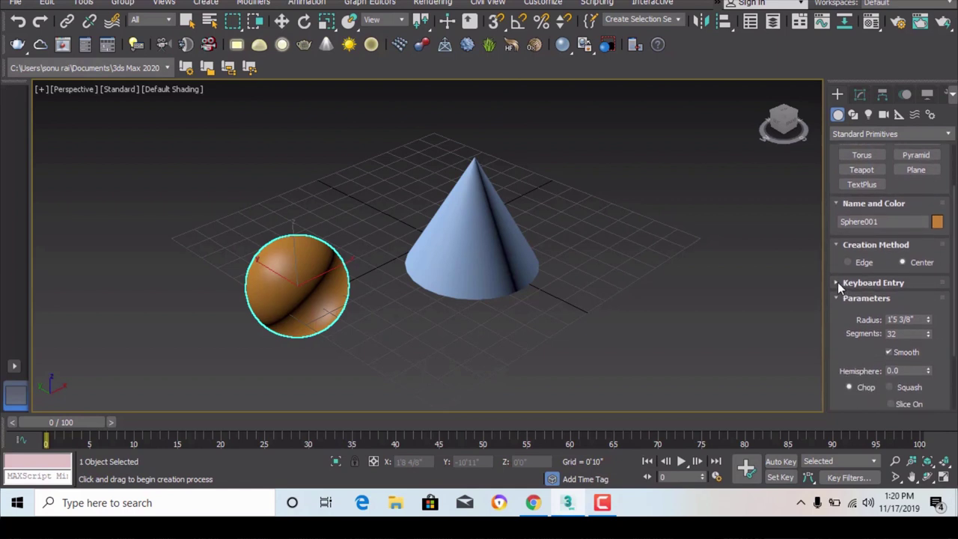
left_click(838, 282)
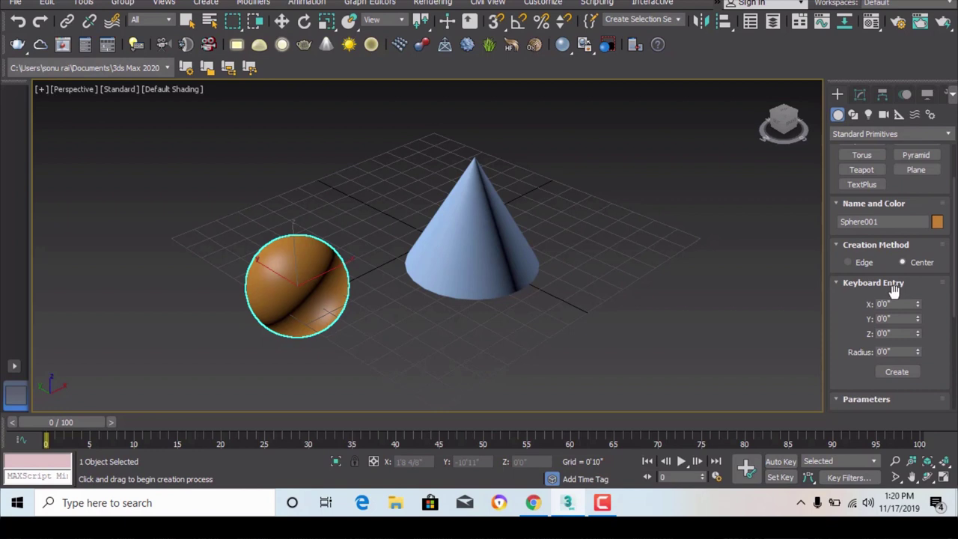
double_click(897, 351)
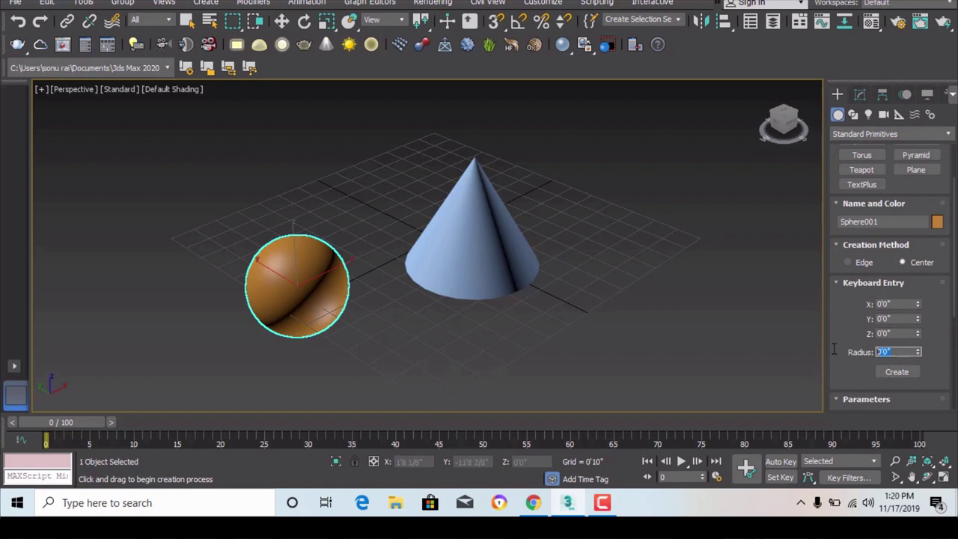
left_click(896, 372)
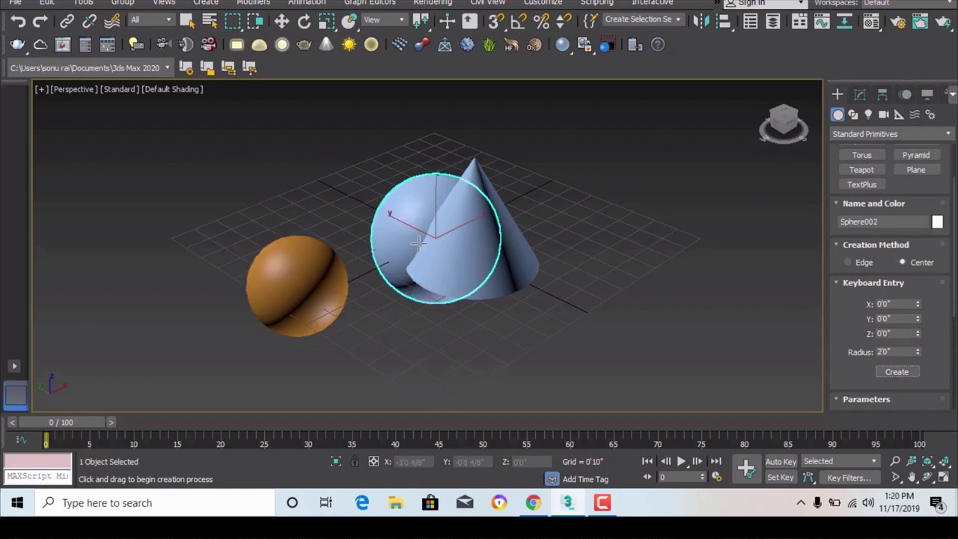
Step: Move the second sphere along the Y axis to about 4'11", clear of the cone
left_click(282, 21)
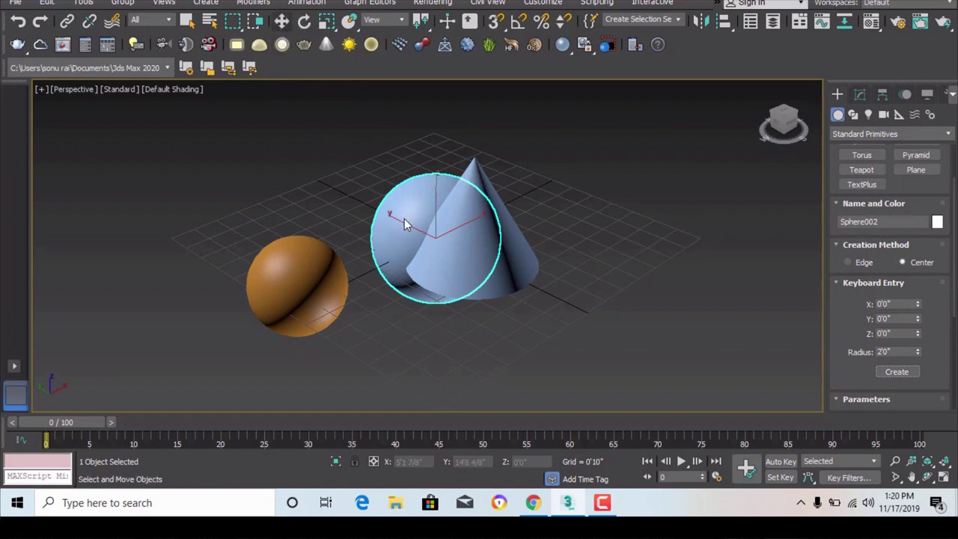
key("w")
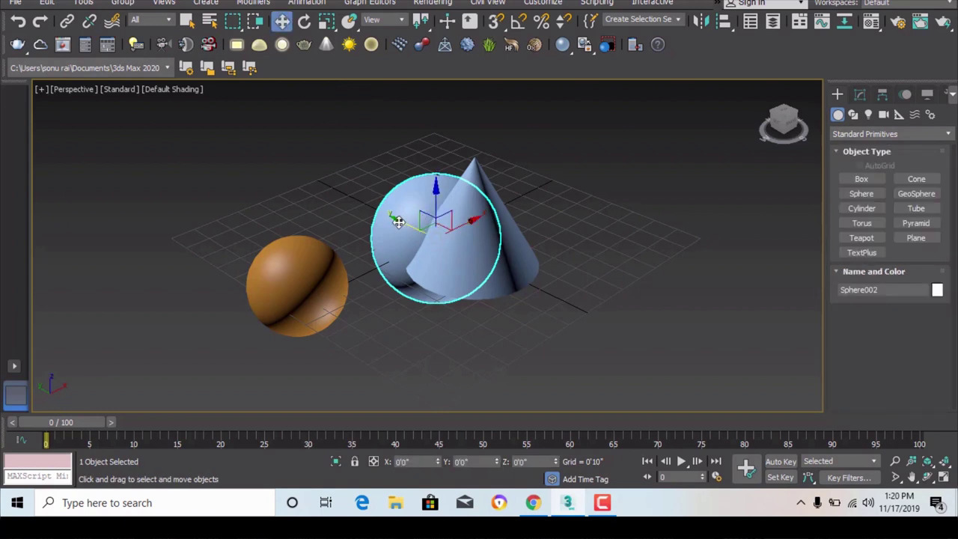
left_click_drag(447, 229, 346, 180)
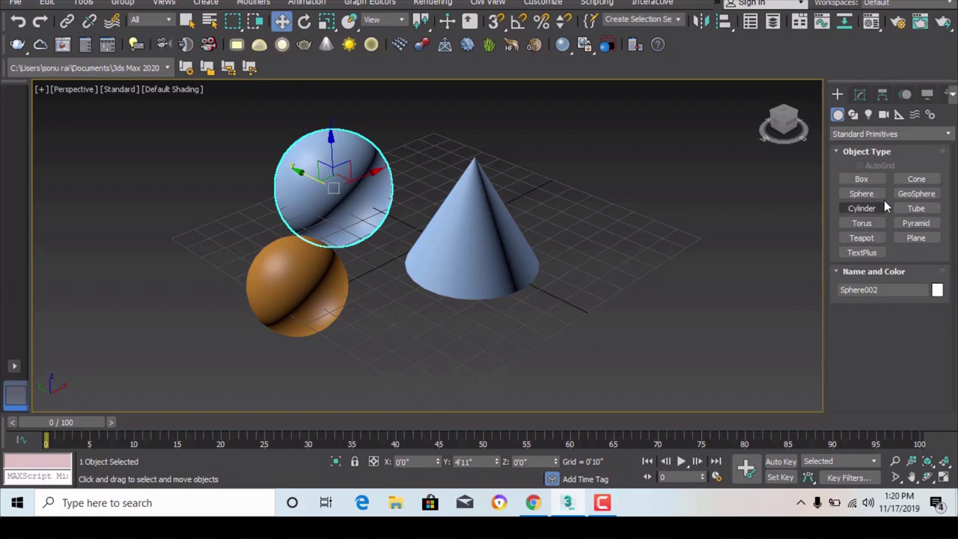
Step: Create a geosphere on the grid, on the cone's right side
left_click(911, 193)
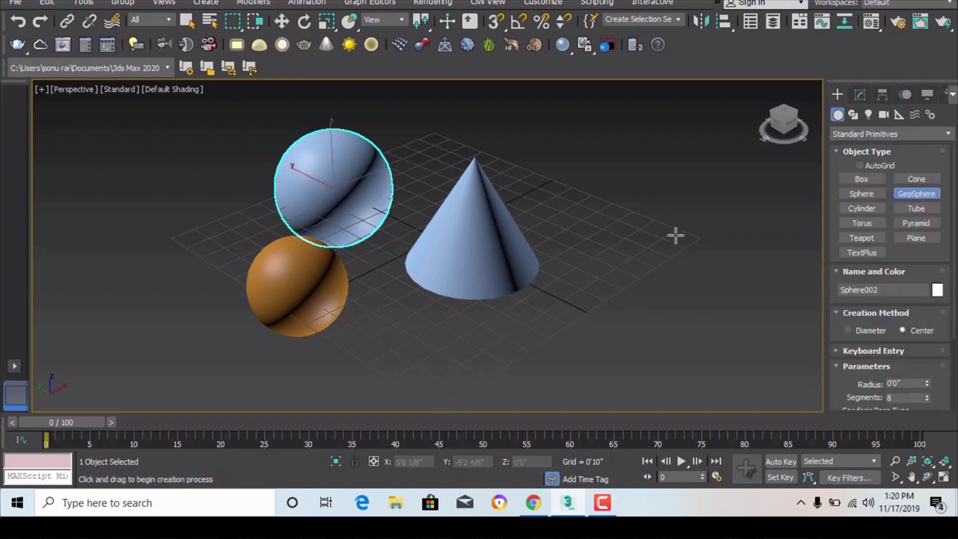
left_click_drag(622, 242, 621, 218)
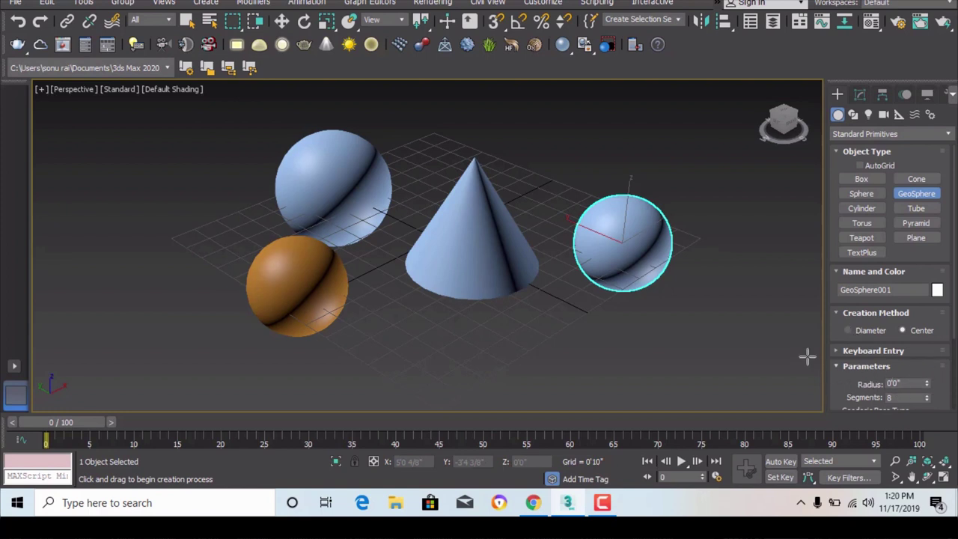
Step: Create a second geosphere in front of the first with the Octa base type and a radius of about 1'0 5/8"
scroll(876, 358, "down", 2)
scroll(876, 357, "down", 1)
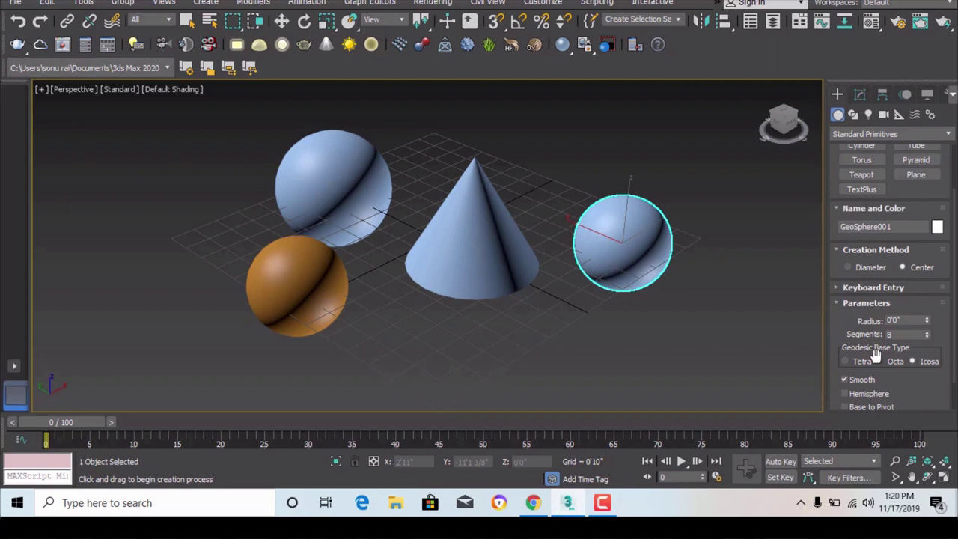
left_click(880, 361)
left_click_drag(701, 367, 696, 337)
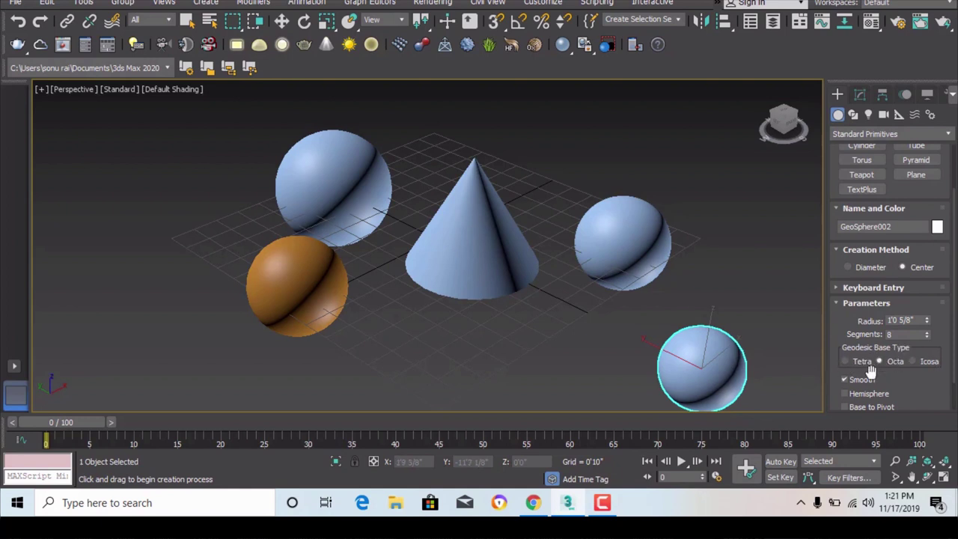
Step: Switch the second geosphere to the Icosa base type, with a radius of about 1'3 3/8" and 1 segment
left_click(911, 358)
left_click_drag(928, 322, 880, 372)
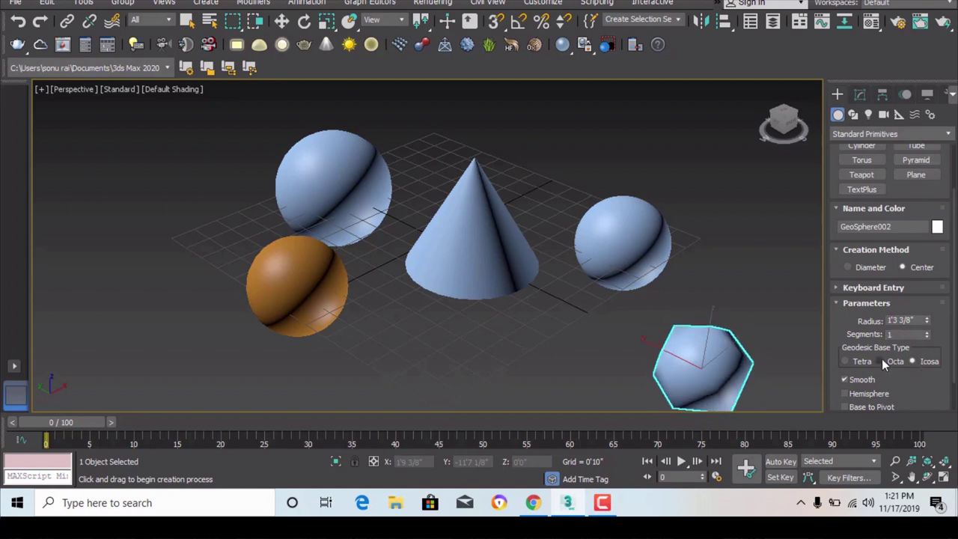
Step: Try the Octa and Tetra geodesic base types on the second geosphere
left_click(881, 362)
scroll(739, 304, "down", 3)
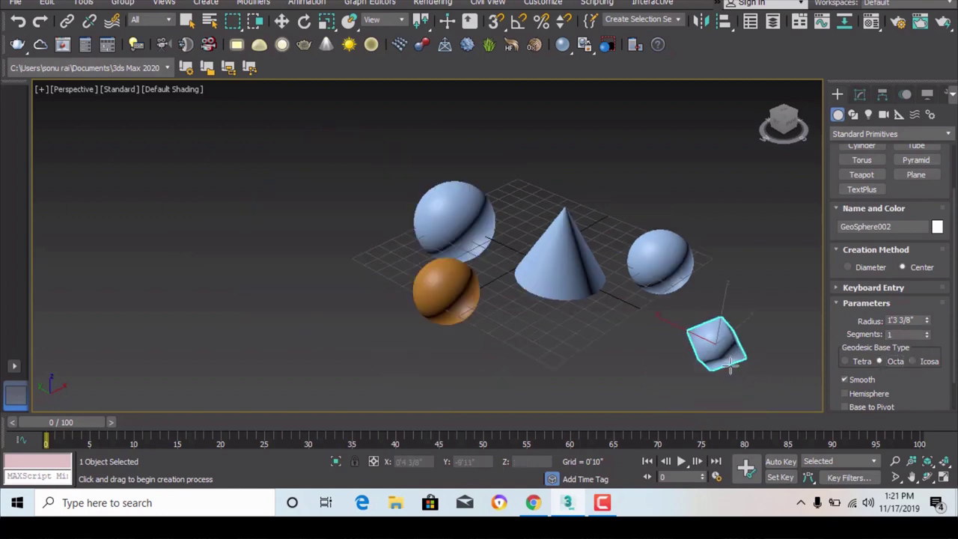
scroll(730, 365, "up", 4)
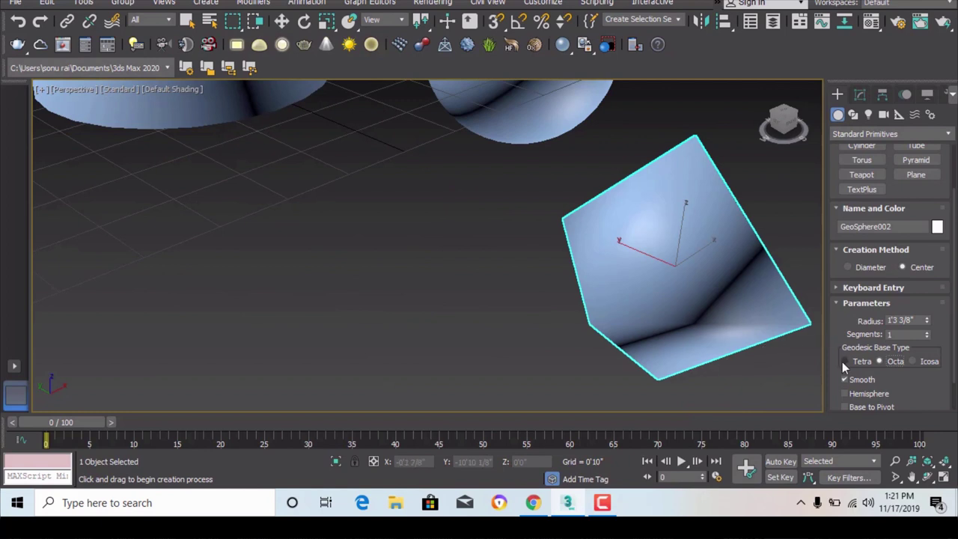
left_click(844, 361)
scroll(663, 274, "down", 2)
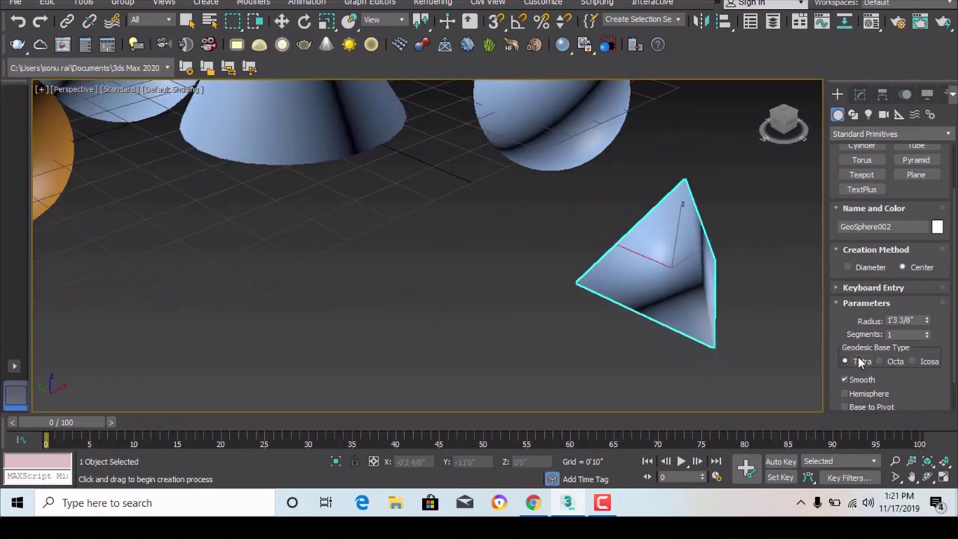
Step: Set the second geosphere's base type to Icosa and raise its segments to 28
left_click(916, 360)
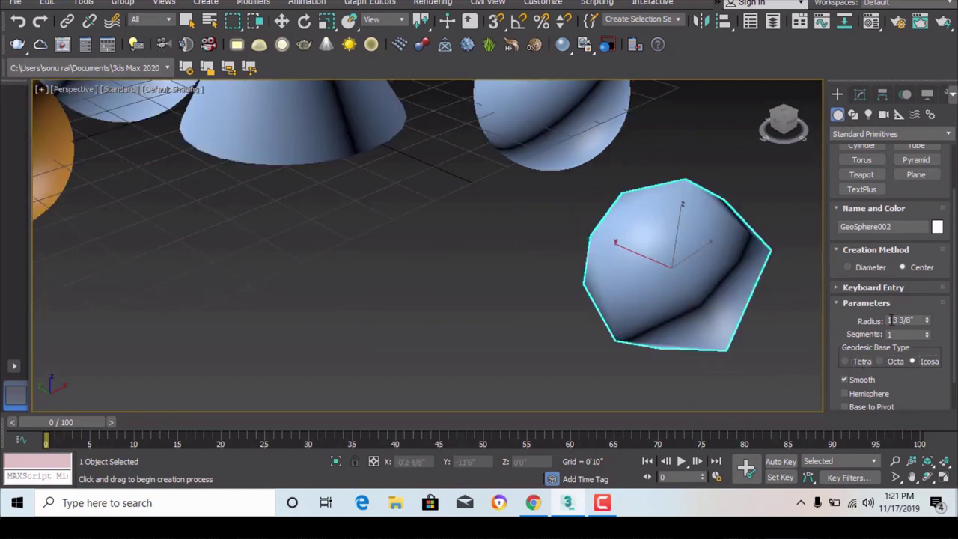
left_click_drag(927, 338, 926, 321)
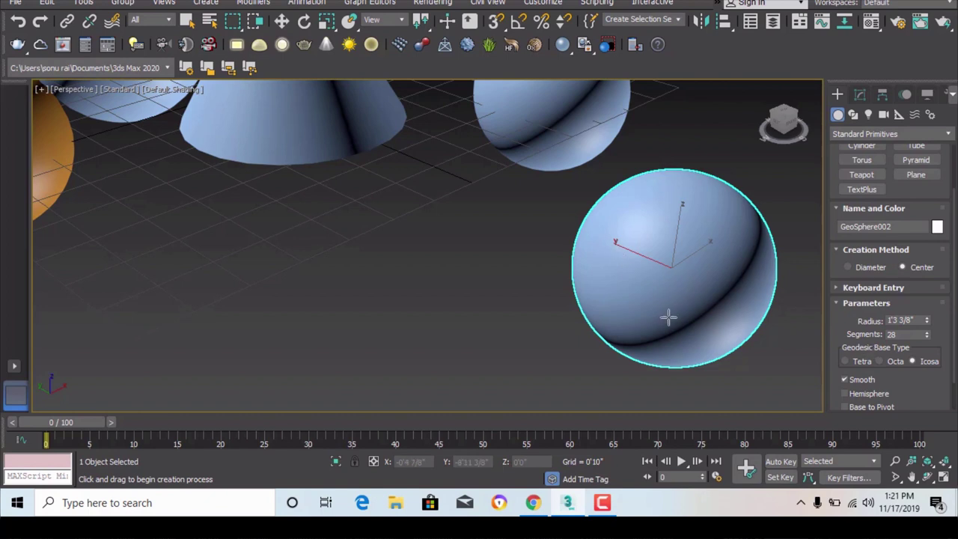
Step: Create a cylinder in front of the cone and adjust it to a radius of about 0'4 5/8" and a height of about 2'2 4/8"
scroll(885, 281, "up", 2)
scroll(884, 278, "up", 1)
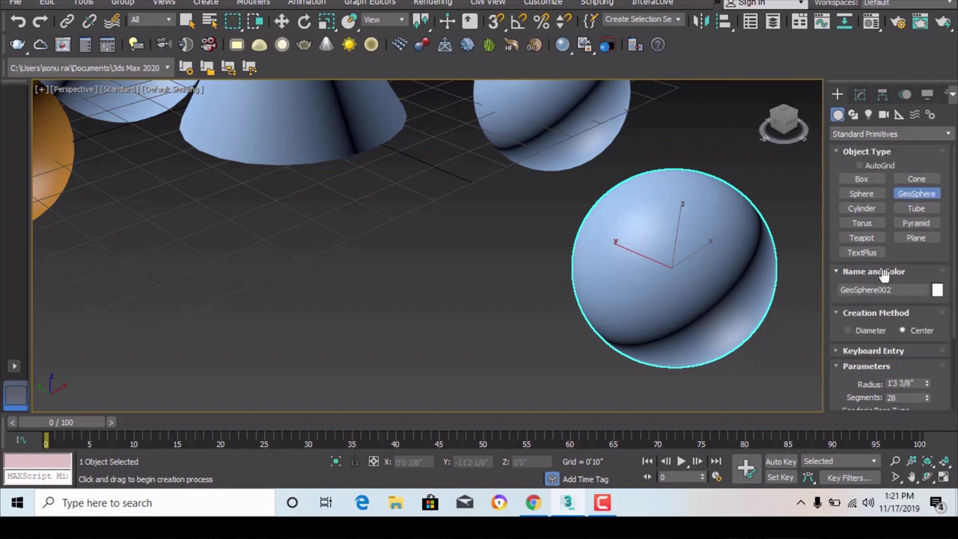
left_click(865, 209)
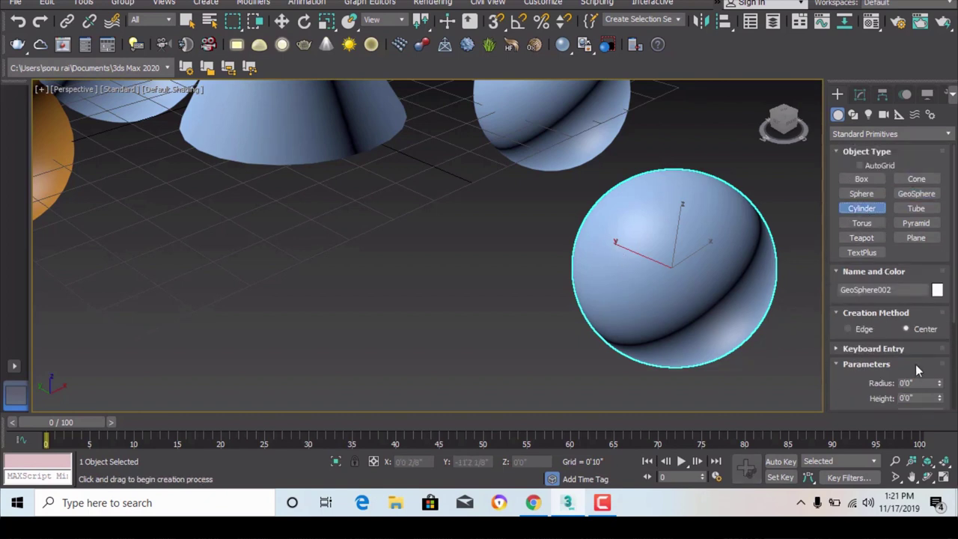
scroll(956, 327, "down", 2)
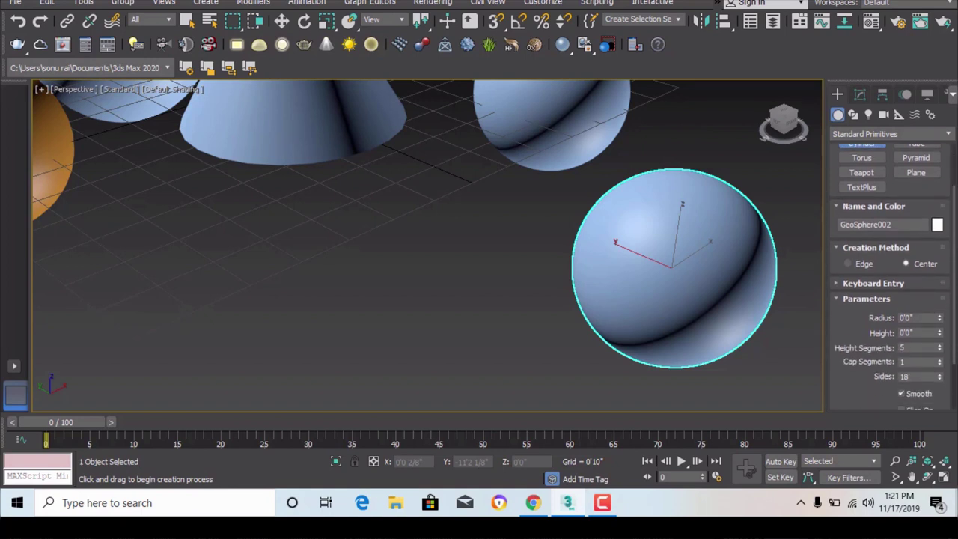
left_click_drag(300, 345, 288, 312)
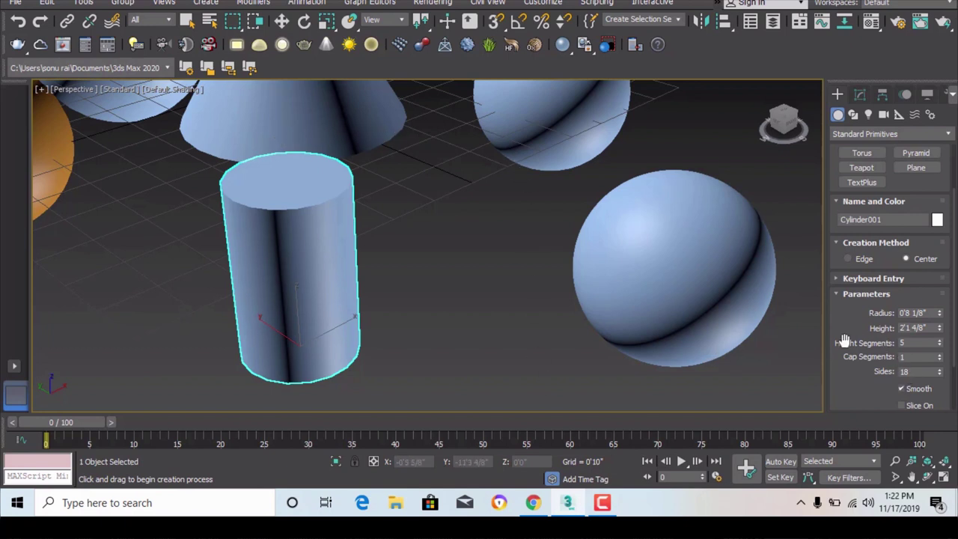
mouse_move(941, 315)
left_mouse_down()
mouse_move(936, 276)
mouse_move(949, 337)
mouse_move(939, 314)
mouse_move(941, 331)
mouse_move(941, 322)
left_mouse_up()
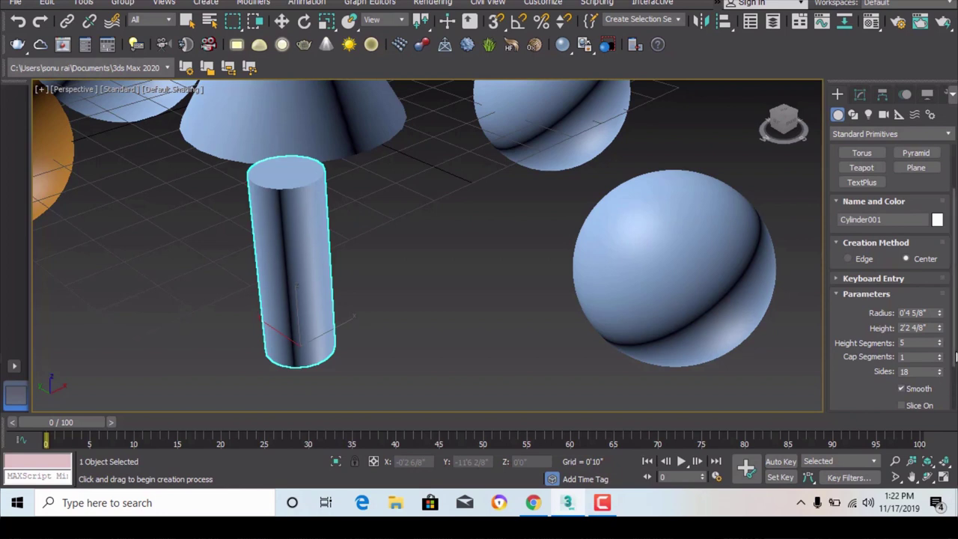
Step: Create a tube between the cylinder and the front geosphere, with radii of about 0'2 4/8" and 0'4 3/8" and a height of about 2'1 1/8"
left_click_drag(956, 350, 955, 322)
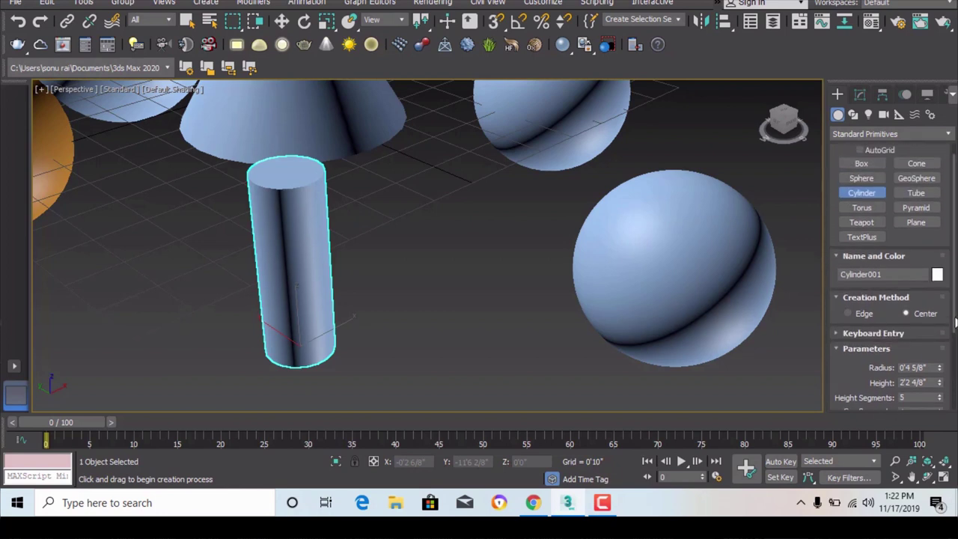
left_click(921, 196)
left_click_drag(477, 363, 468, 352)
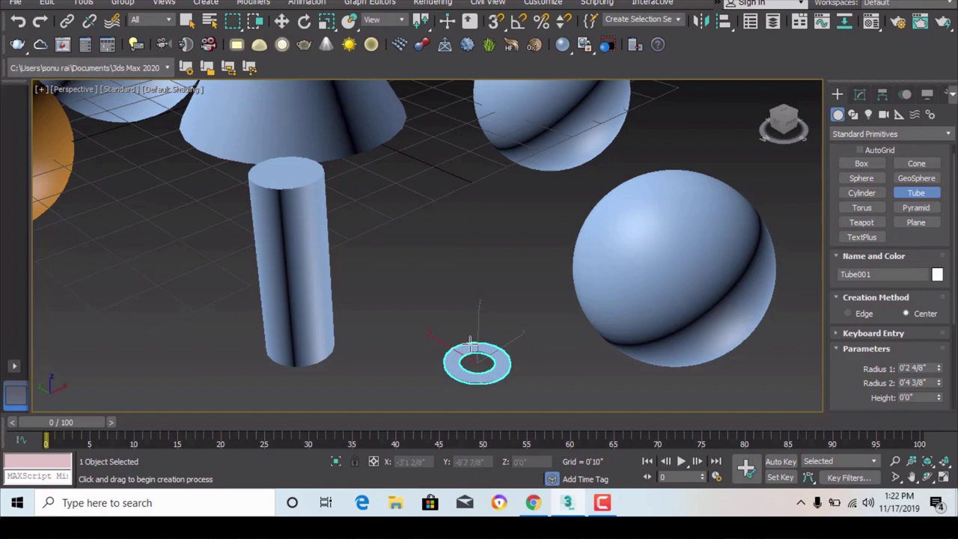
left_click(469, 322)
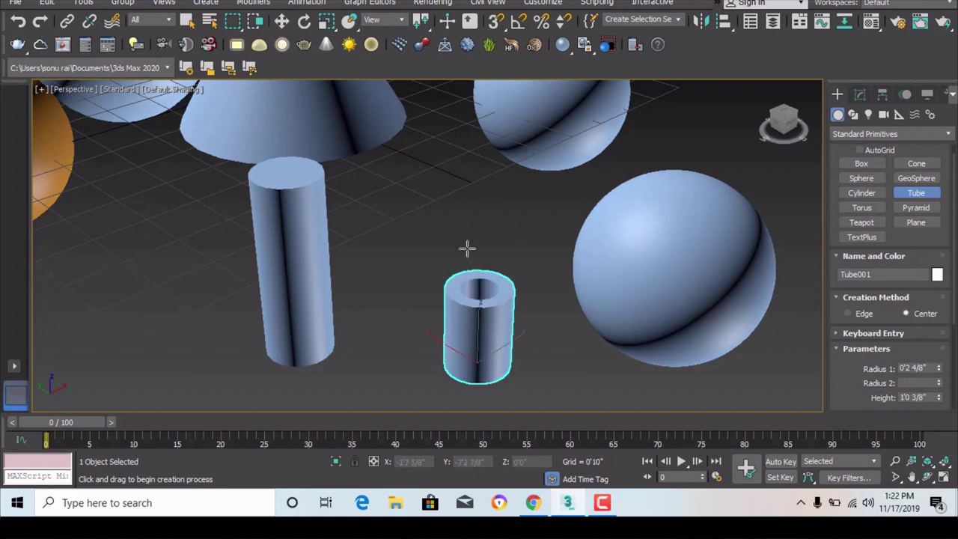
left_click(468, 160)
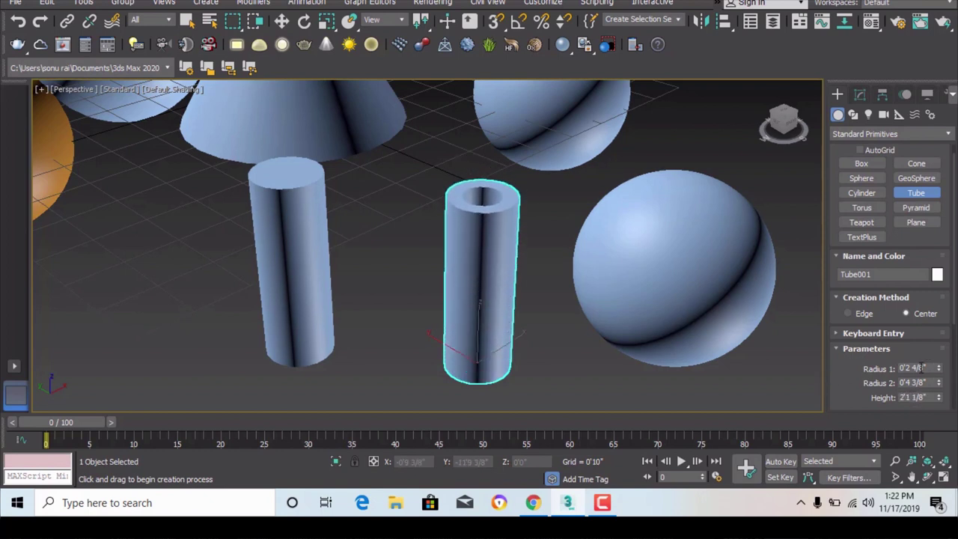
Step: Set the tube's Radius 1 to 1'0", Radius 2 to 1'6" and height to 5'0"
left_click_drag(934, 367, 888, 366)
key("Return")
key("Tab")
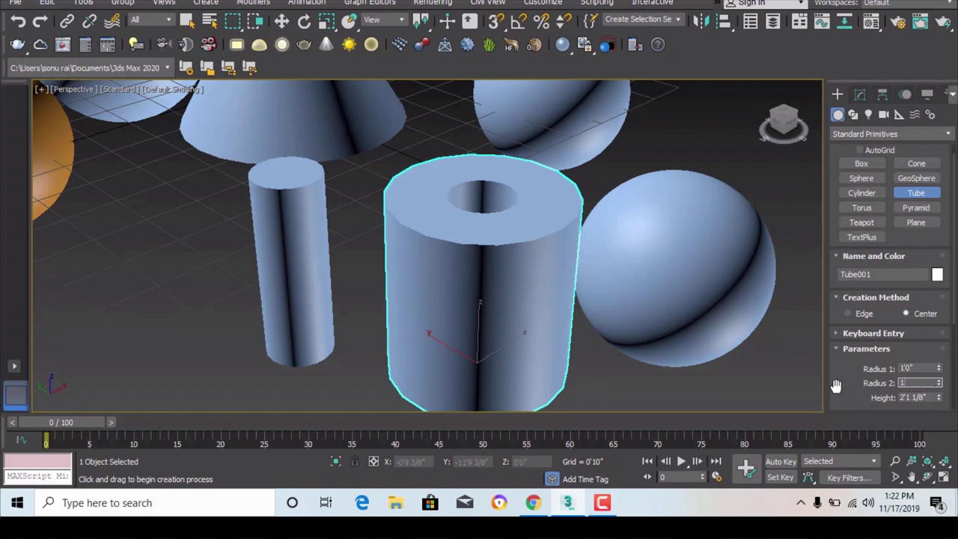
key("Return")
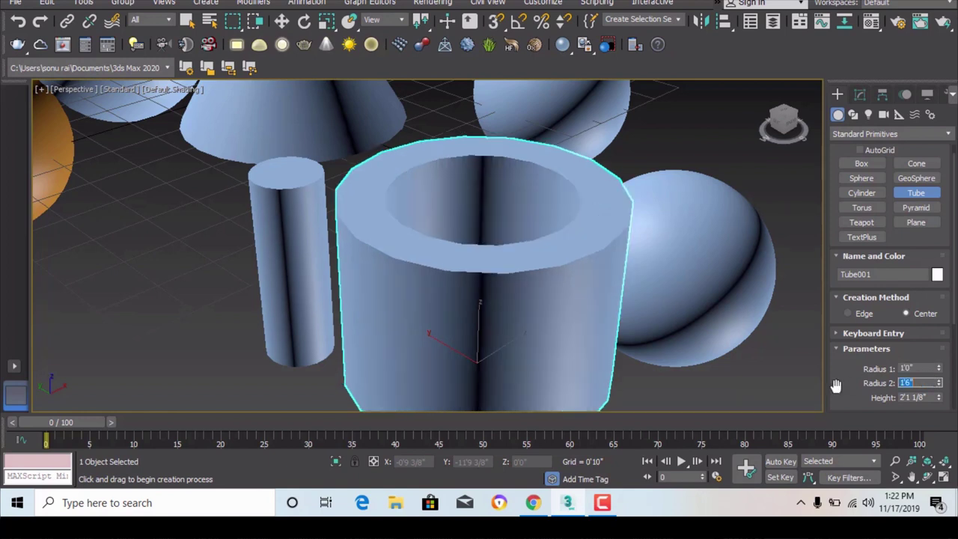
key("Tab")
type("5")
key("Return")
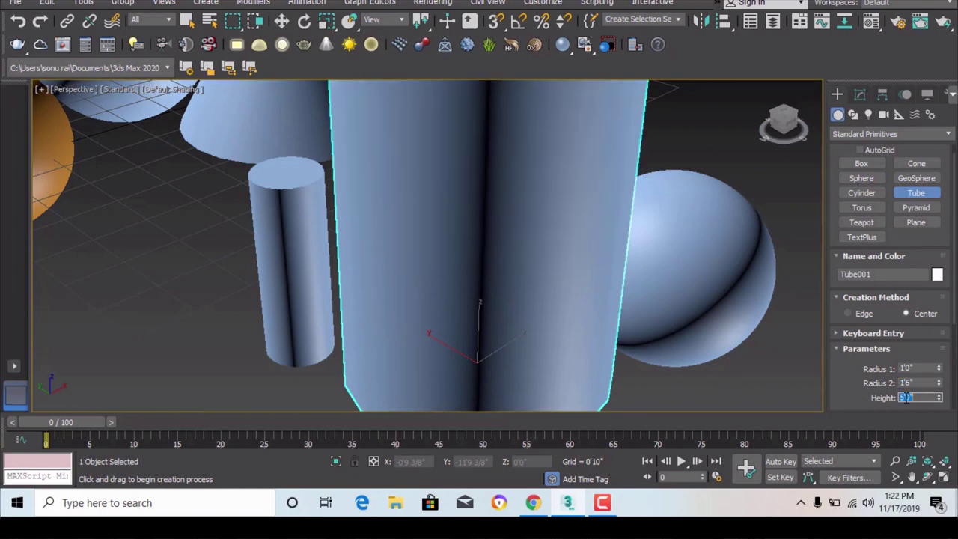
Step: Create a torus in front of the orange sphere with Radius 1 of about 2'2" and Radius 2 of about 0'4 5/8"
scroll(517, 342, "down", 4)
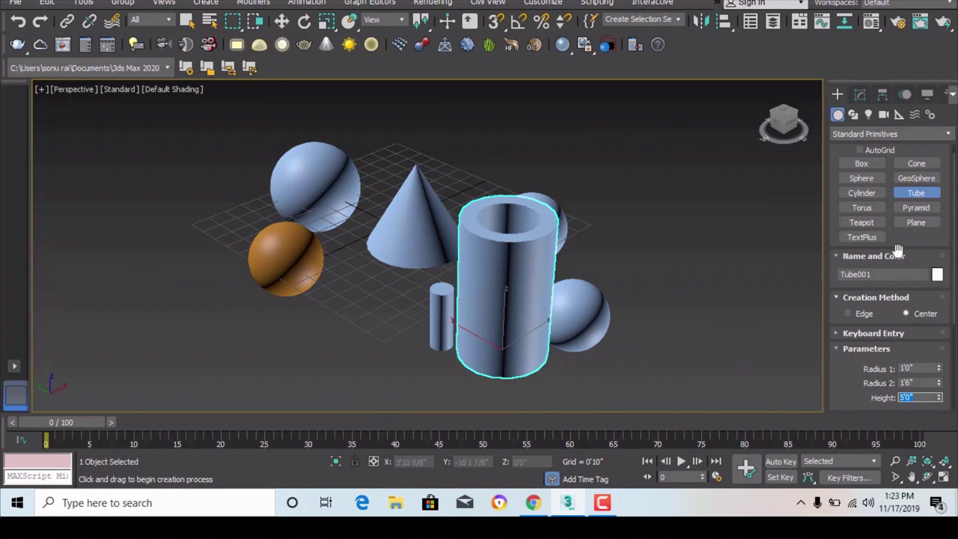
left_click(861, 209)
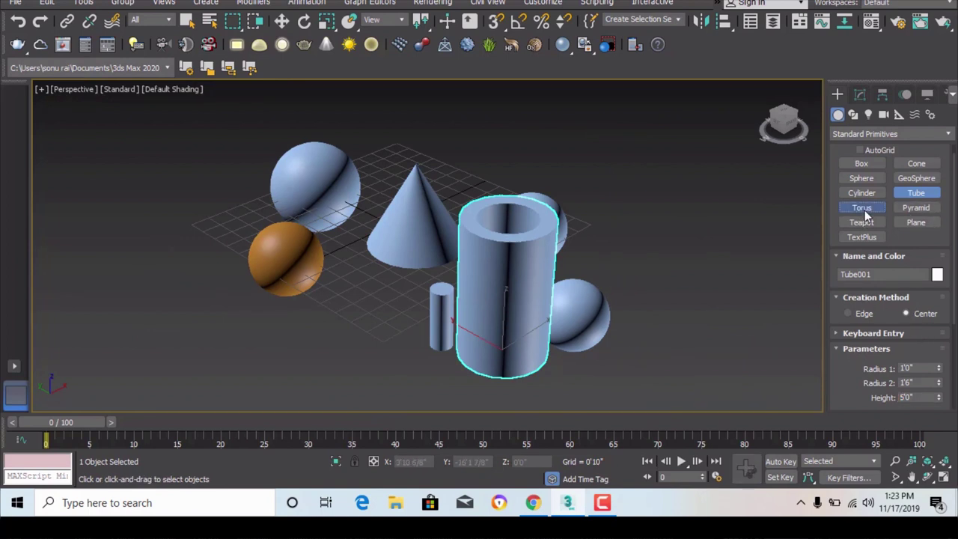
left_click_drag(285, 354, 261, 297)
right_click(261, 297)
left_click_drag(351, 337, 284, 320)
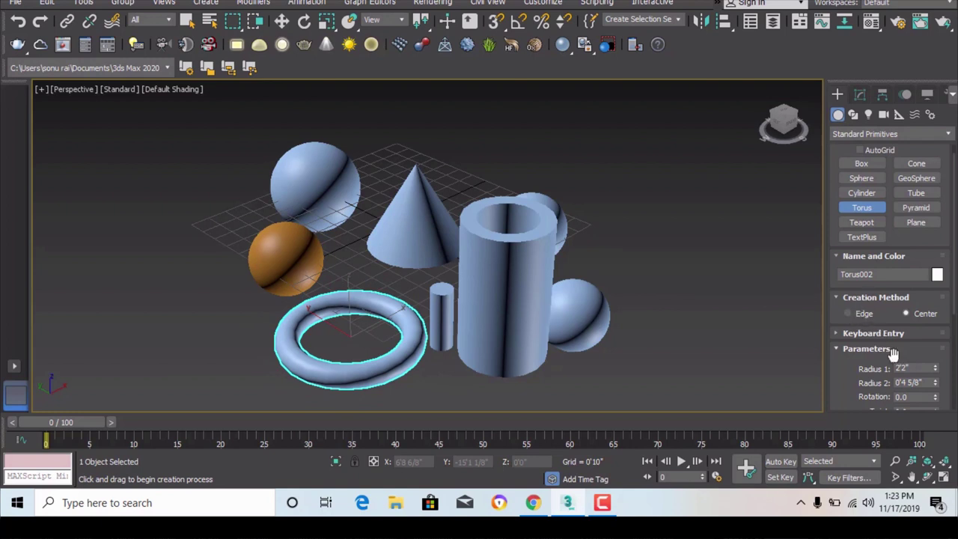
Step: Adjust the torus to Radius 1 of about 2'6 2/8", Radius 2 of about 0'6 4/8", rotation -456.5 and twist 2490
left_click_drag(934, 367, 951, 127)
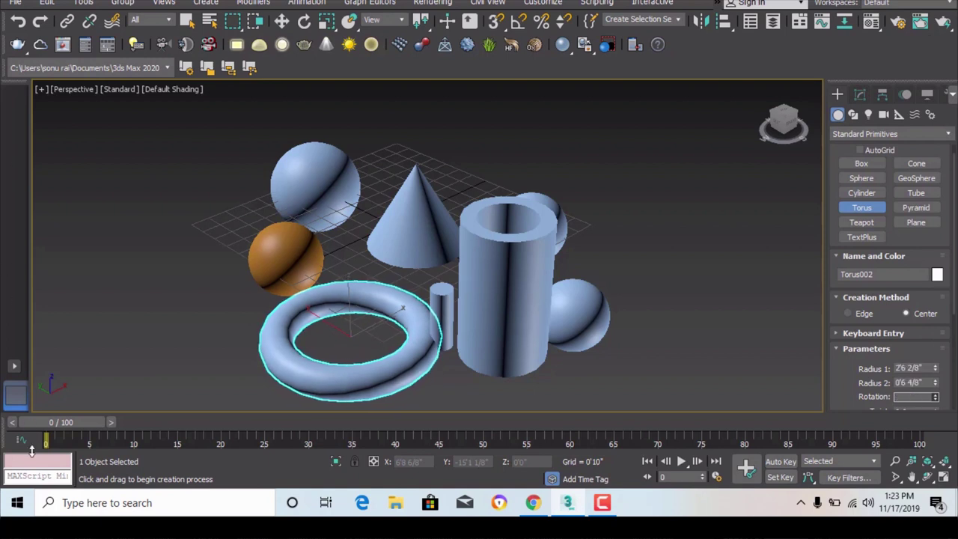
left_click_drag(62, 125, 128, 478)
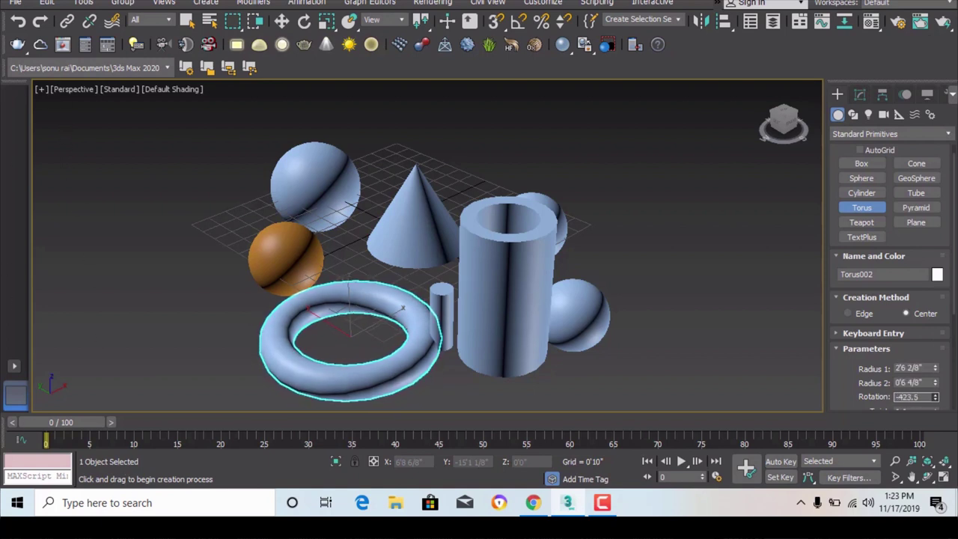
left_click_drag(137, 36, 138, 34)
scroll(910, 299, "down", 3)
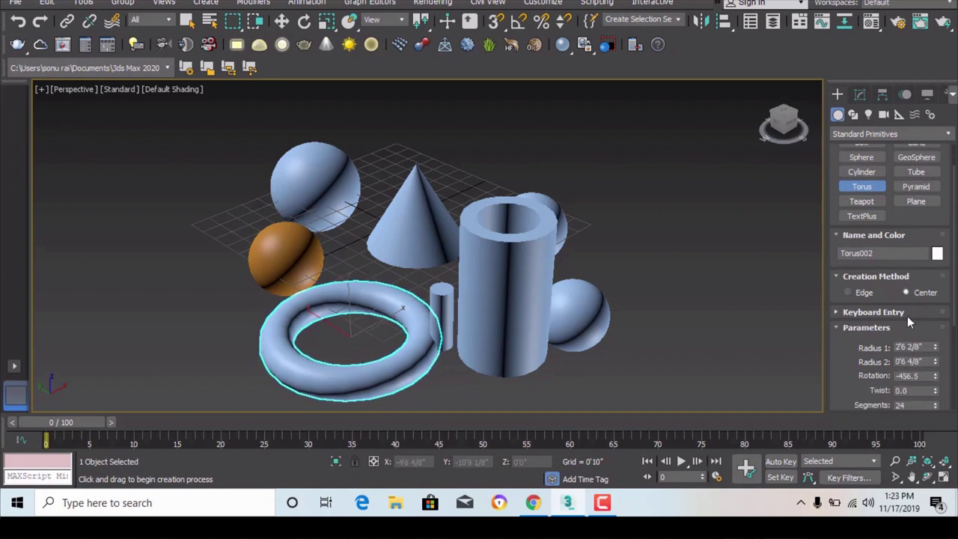
mouse_move(935, 349)
left_mouse_down()
mouse_move(931, 238)
mouse_move(890, 26)
mouse_move(868, 317)
mouse_move(861, 60)
mouse_move(828, 324)
mouse_move(854, 276)
mouse_move(835, 272)
mouse_move(822, 104)
mouse_move(849, 362)
left_mouse_up()
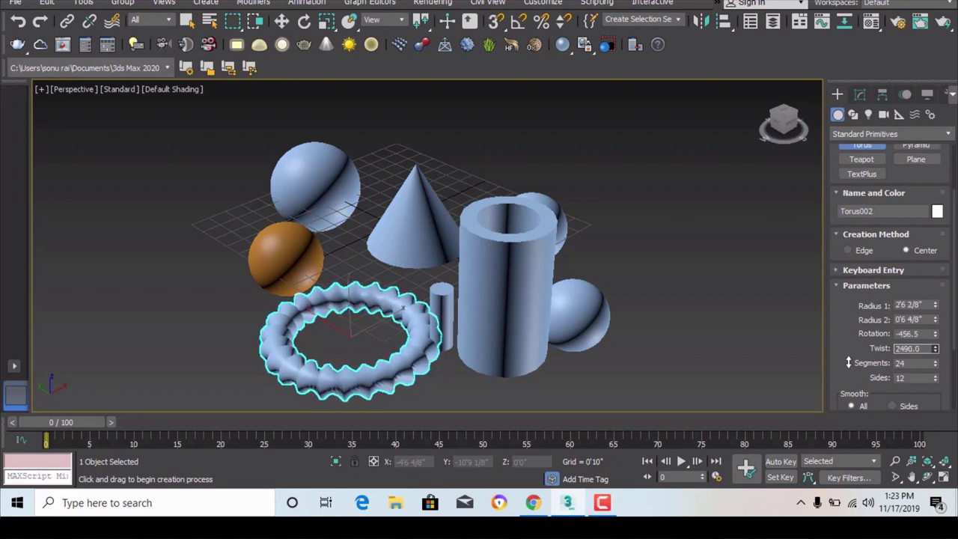
scroll(904, 382, "down", 2)
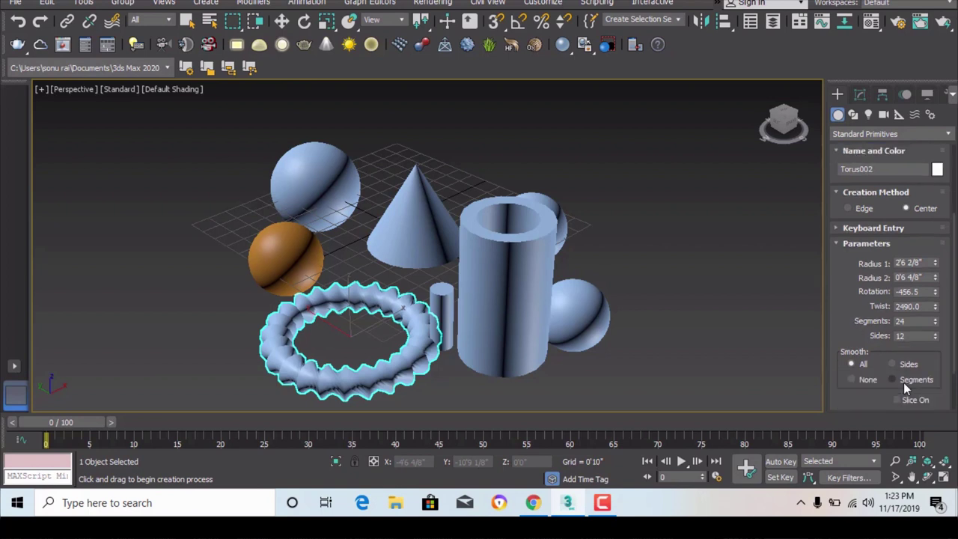
Step: Create another torus beside the front geosphere using the Edge creation method, with Radius 1 of about 2'6 2/8" and Radius 2 of about 2'7 2/8"
scroll(904, 383, "up", 3)
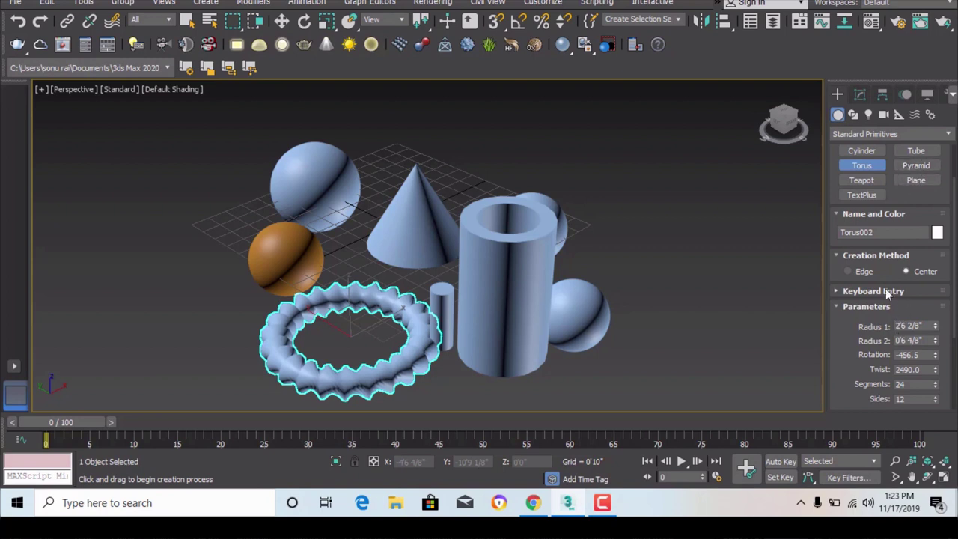
left_click(851, 270)
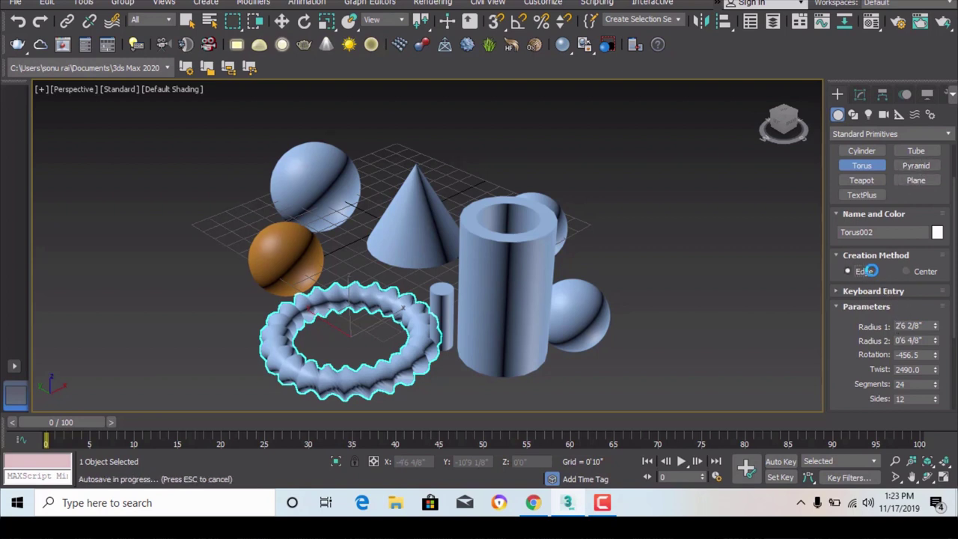
left_click_drag(701, 344, 712, 267)
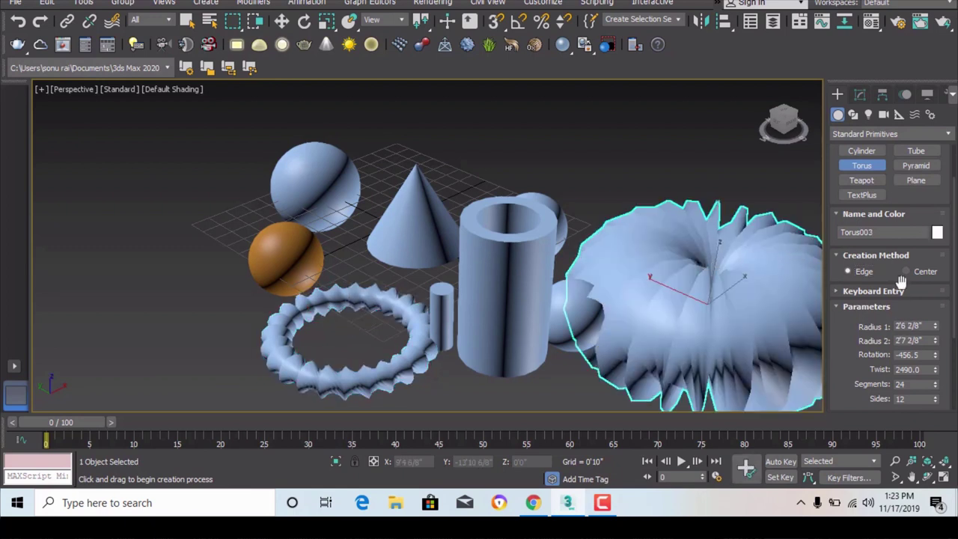
Step: Adjust the new torus to Radius 1 of about 2'3 7/8", Radius 2 of about 0'6 4/8", rotation 51 and twist -1302
left_click_drag(936, 357, 897, 195)
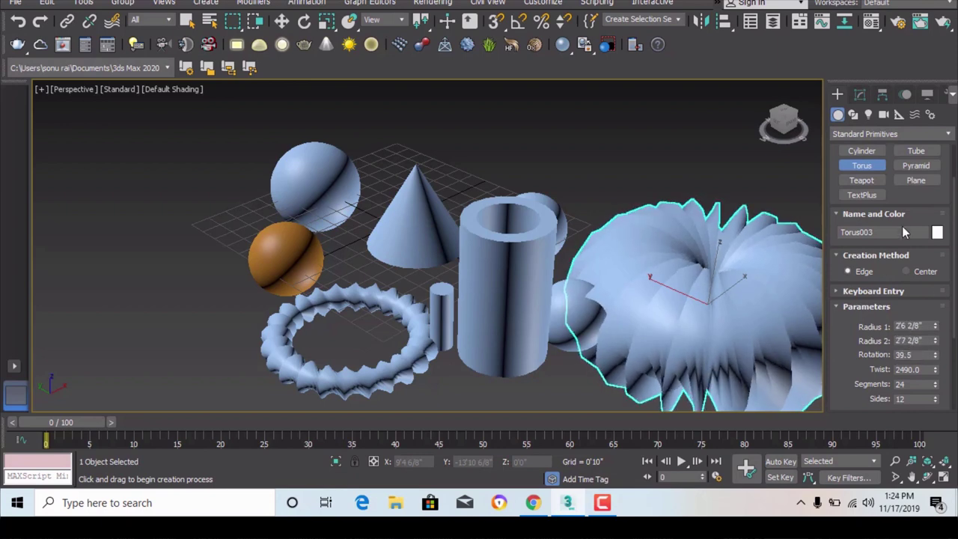
left_click_drag(935, 342, 935, 390)
left_click_drag(13, 386, 13, 396)
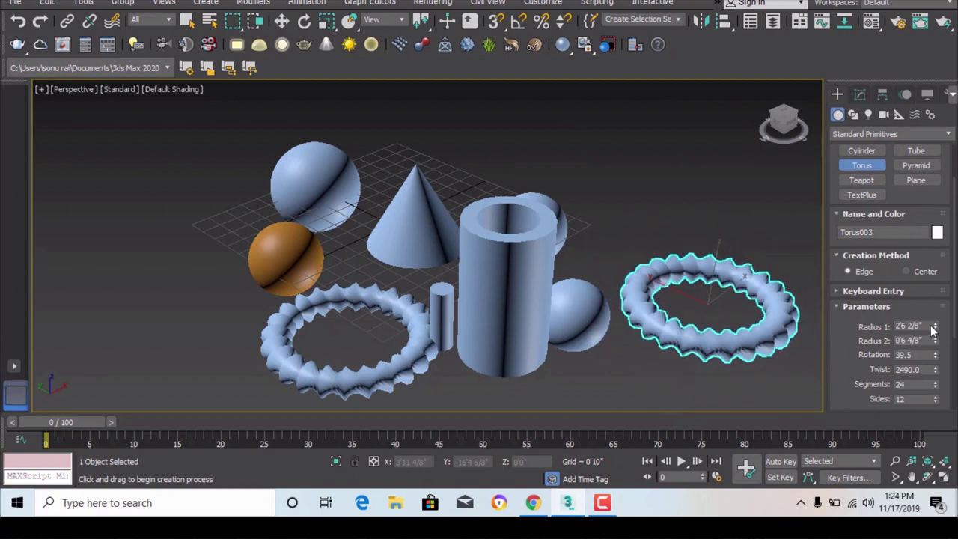
left_click_drag(936, 327, 4, 367)
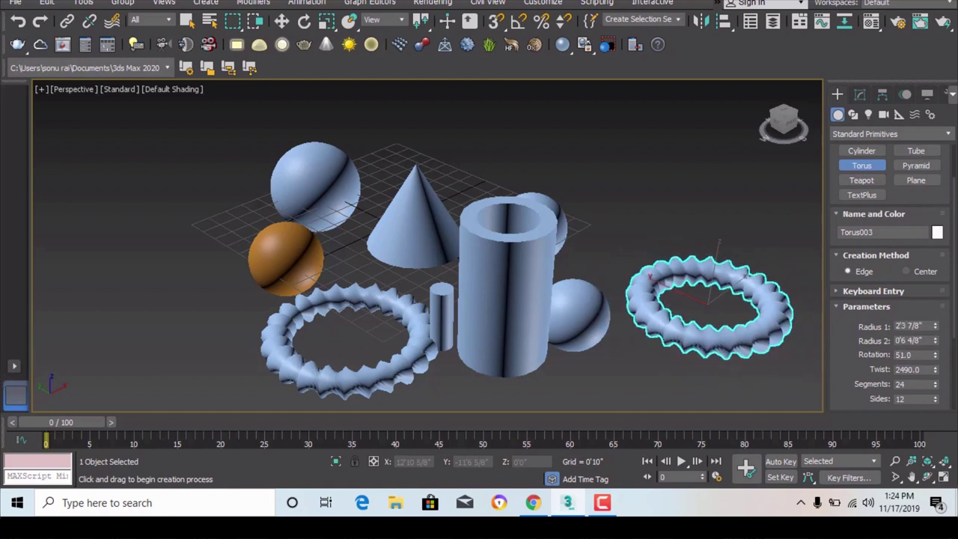
left_click_drag(936, 372, 930, 511)
mouse_move(917, 86)
left_mouse_down()
mouse_move(834, 16)
mouse_move(858, 91)
left_mouse_up()
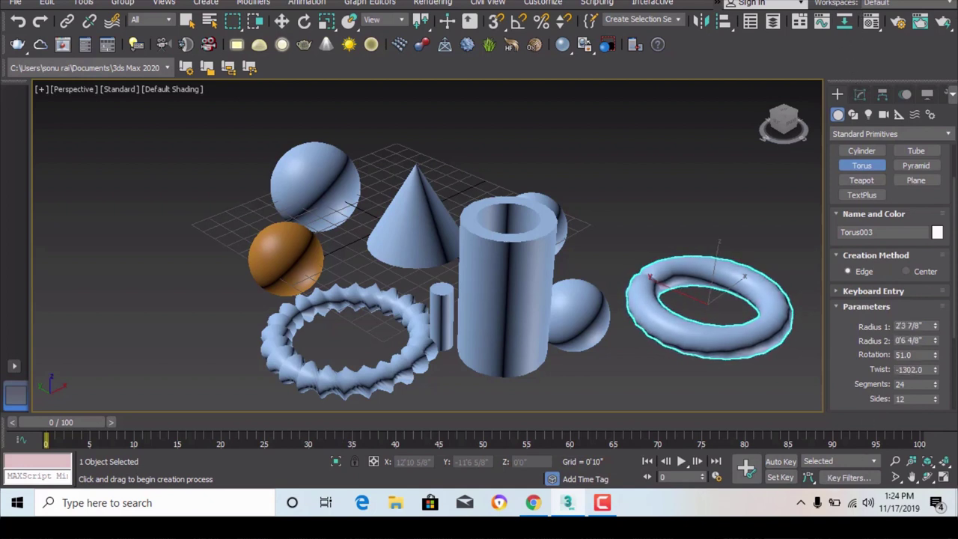
Step: Create a pyramid to the left of the orange sphere and enlarge it to about 3'3 3/8" wide, 3'7 1/8" deep and 4'7 4/8" high
left_click(916, 166)
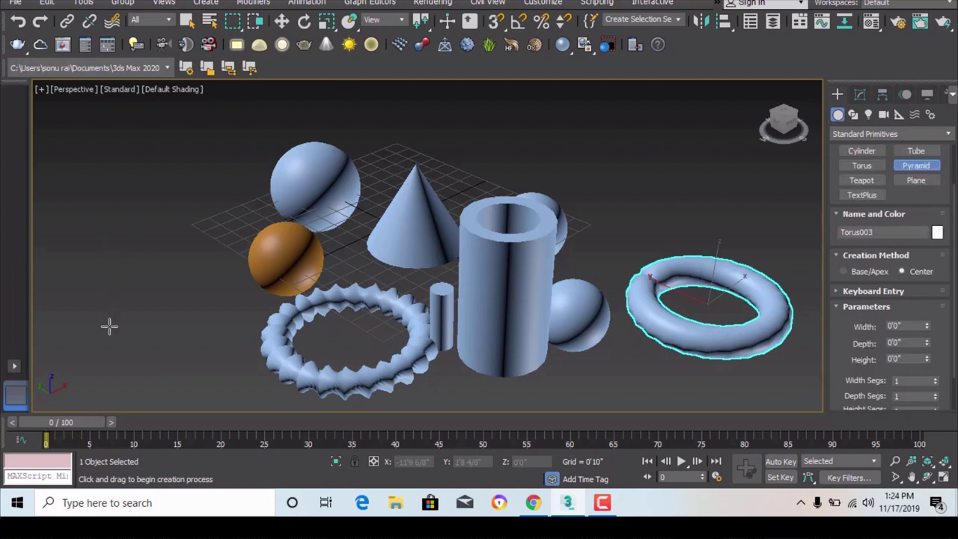
left_click_drag(113, 307, 112, 358)
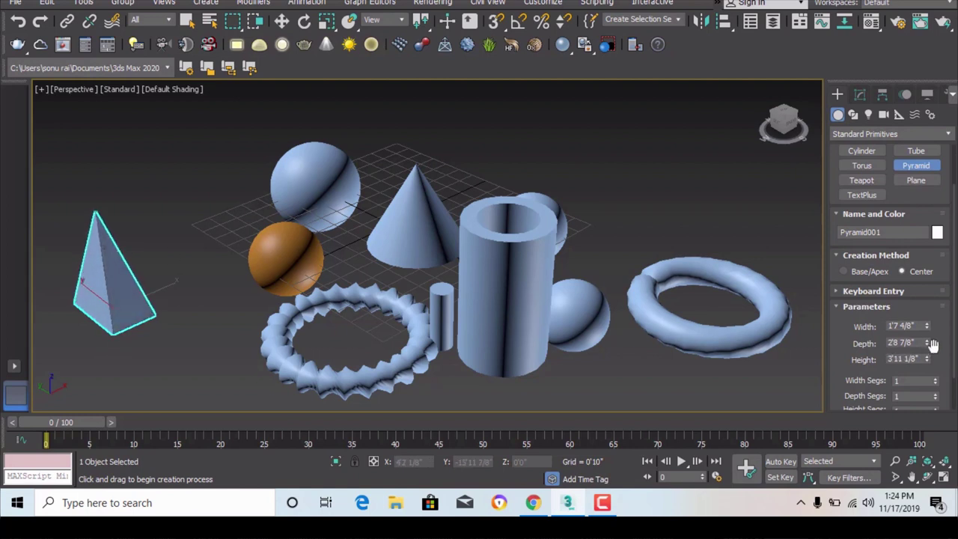
scroll(931, 343, "down", 2)
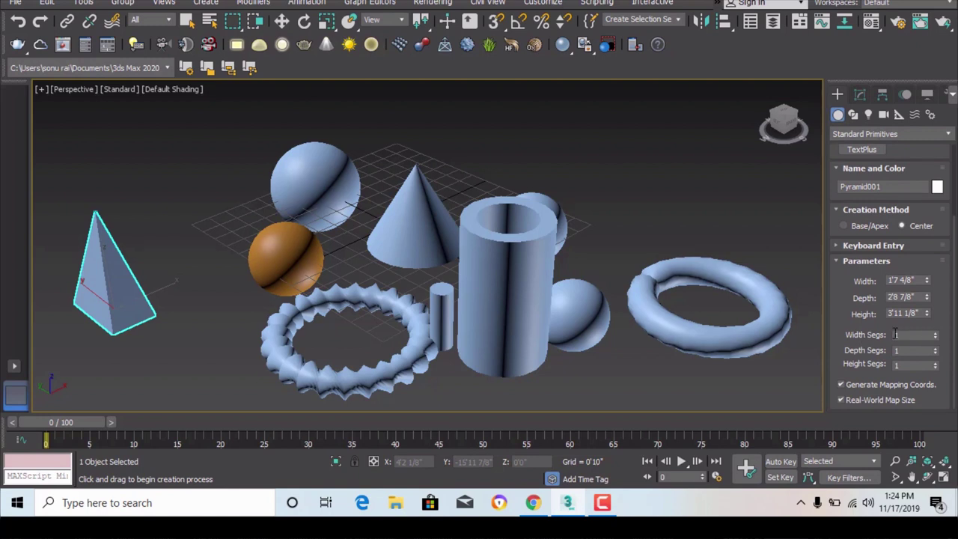
left_click_drag(931, 315, 928, 265)
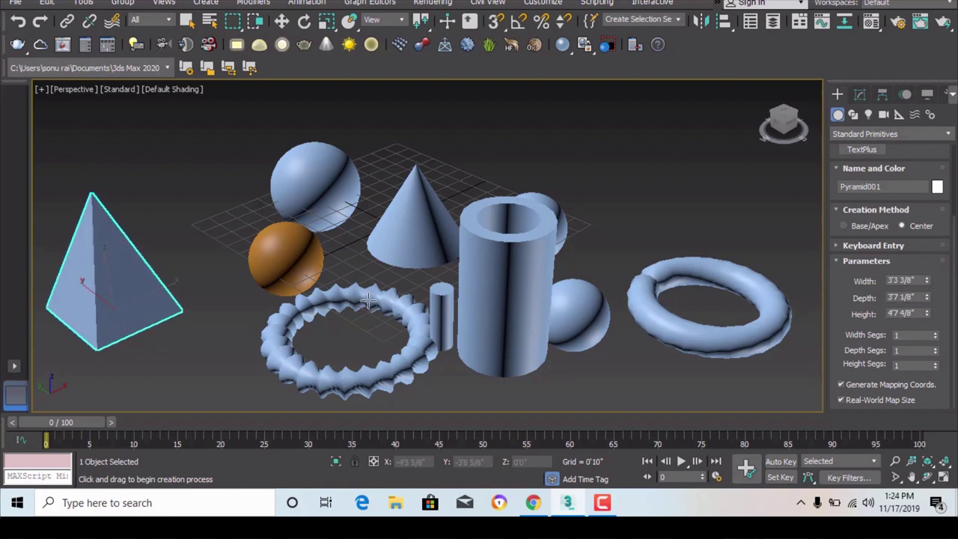
Step: Create a teapot in front of the smooth torus with a radius of about 1'5 2/8"
scroll(369, 301, "down", 3)
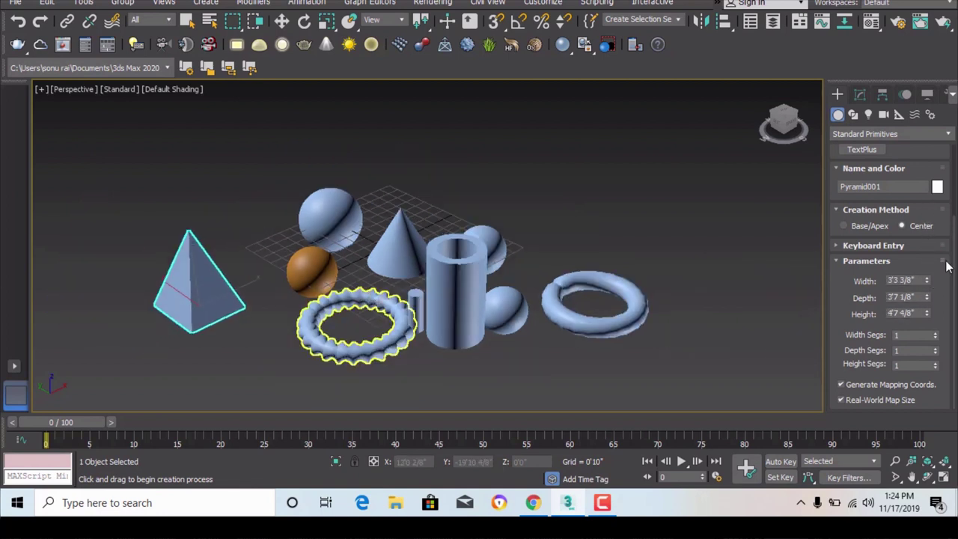
scroll(947, 267, "up", 3)
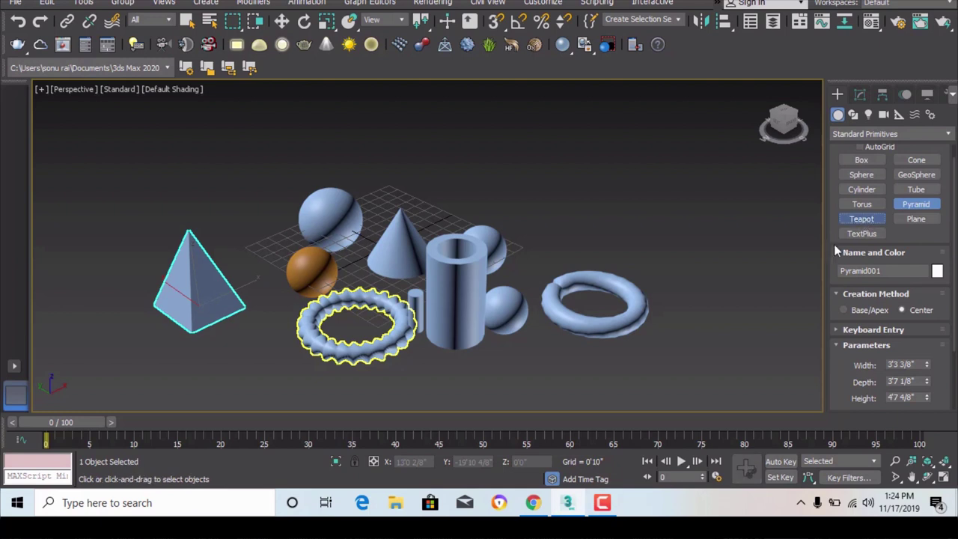
left_click(862, 219)
left_click_drag(649, 370, 648, 352)
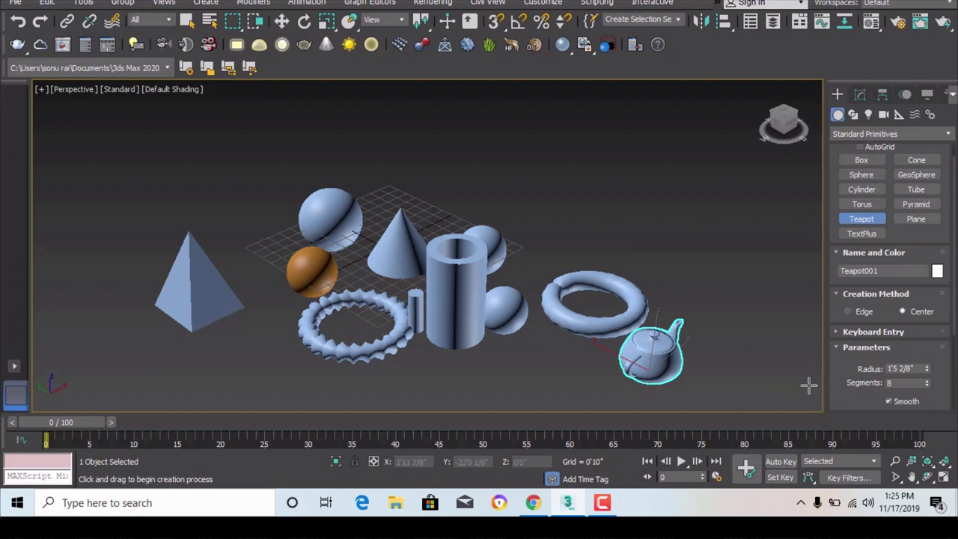
Step: Color the teapot blue from the 3ds Max palette and dismiss the antivirus update pop-up
left_click(937, 271)
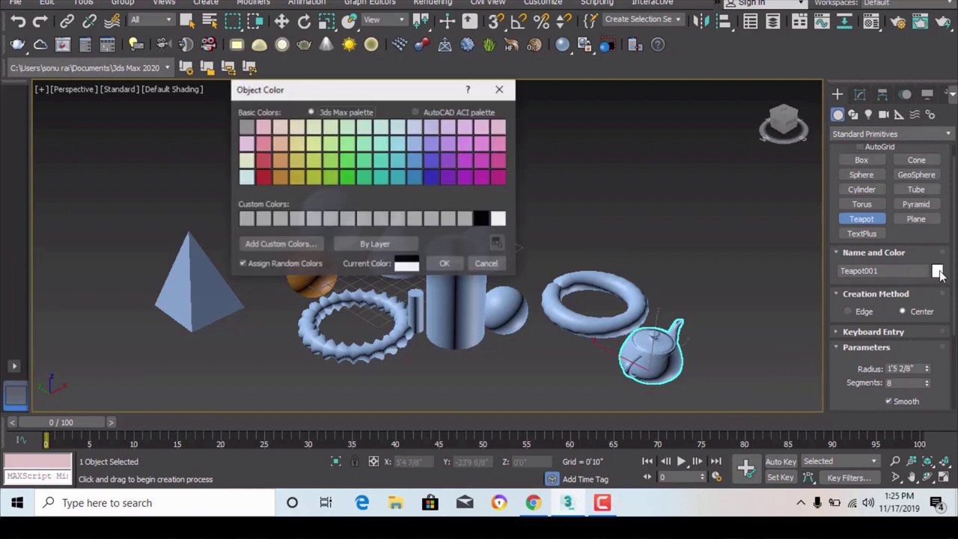
left_click(415, 178)
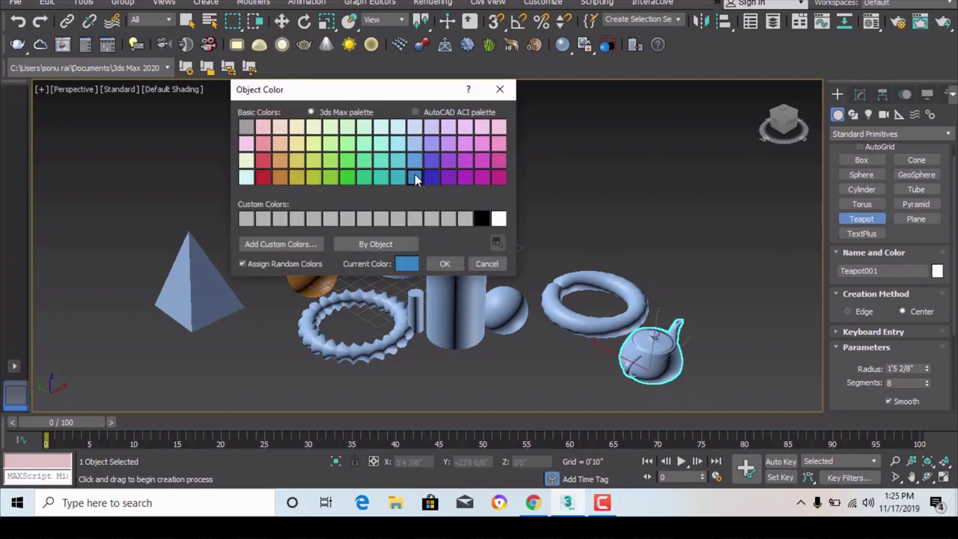
left_click(441, 264)
scroll(673, 385, "up", 3)
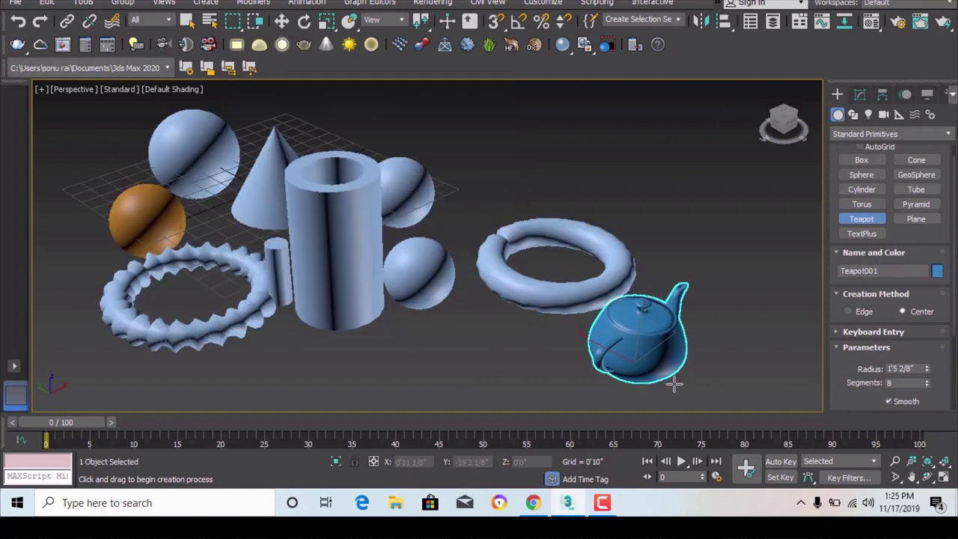
scroll(699, 368, "up", 4)
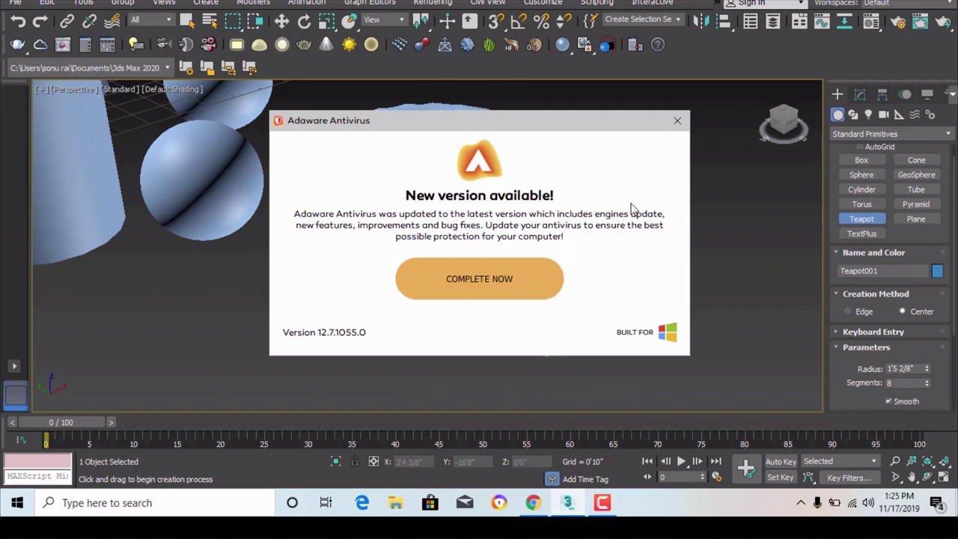
left_click(678, 120)
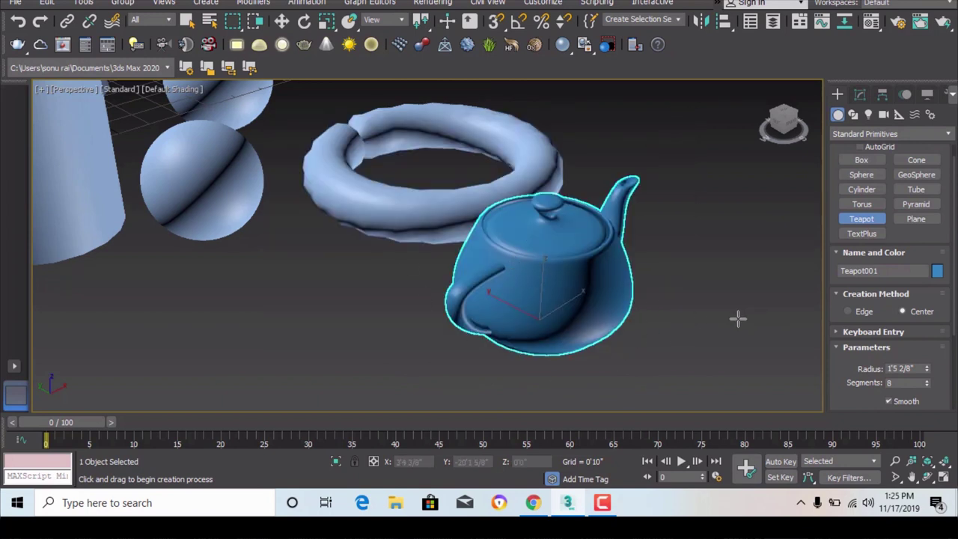
Step: Create a rectangular plane of about 17'10" by 13'11" in front of the primitives and a square plane about 12'4 7/8" wide beside it
scroll(736, 323, "down", 3)
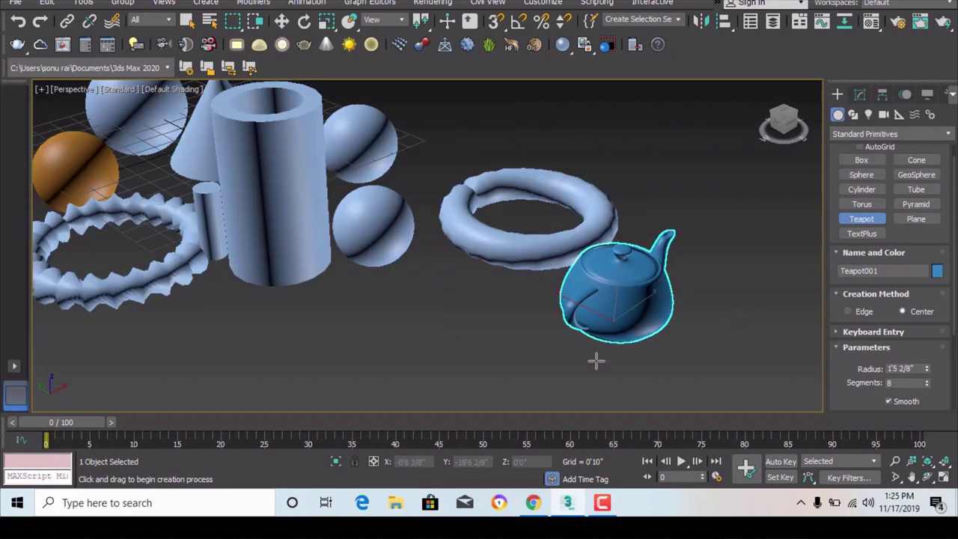
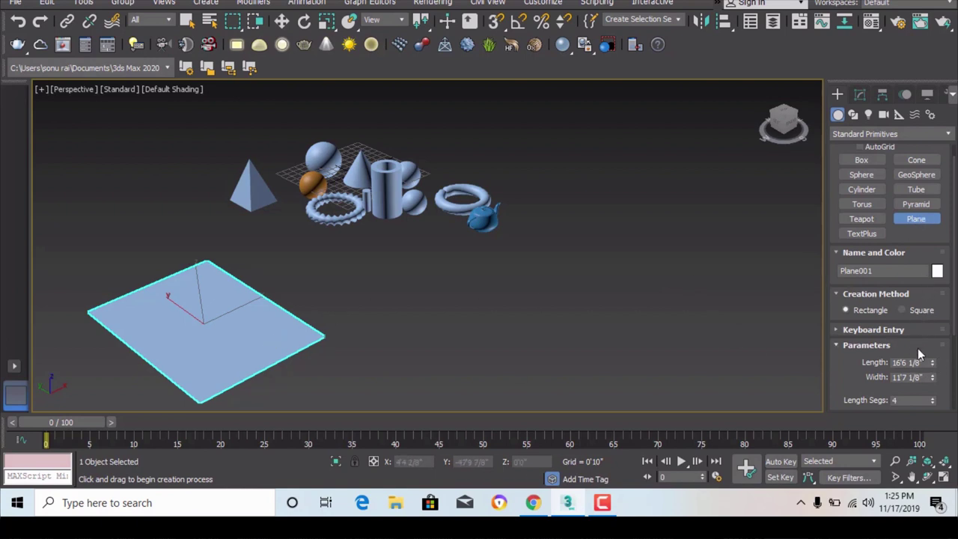
mouse_move(934, 364)
left_mouse_down()
mouse_move(937, 333)
mouse_move(935, 374)
left_mouse_up()
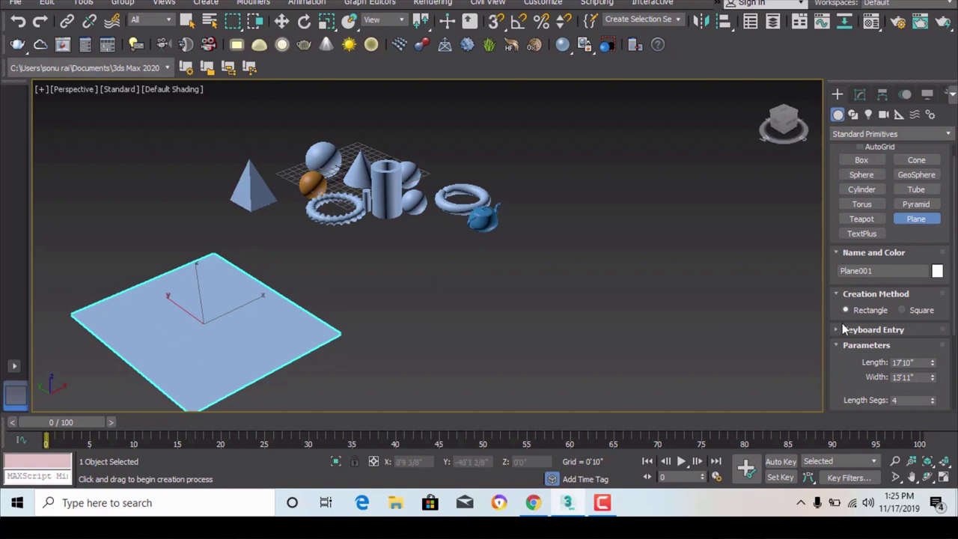
left_click(902, 310)
left_click_drag(429, 324, 462, 367)
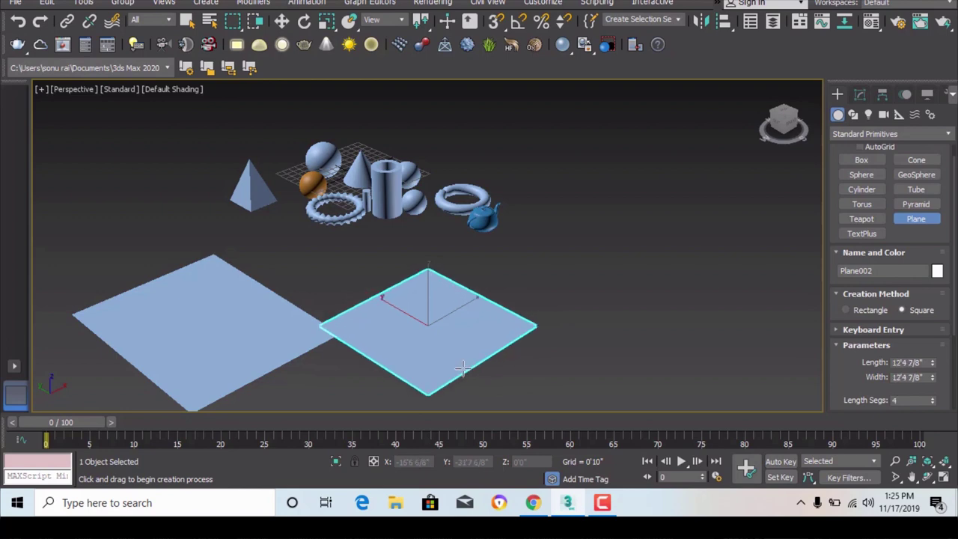
Step: Color the square plane dark yellow from the 3ds Max palette
left_click(938, 270)
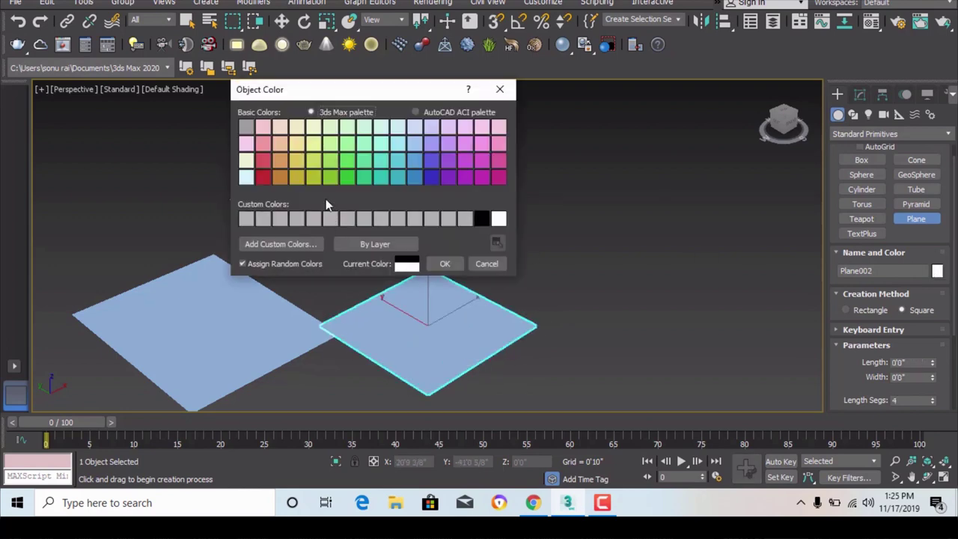
left_click(296, 177)
left_click(445, 264)
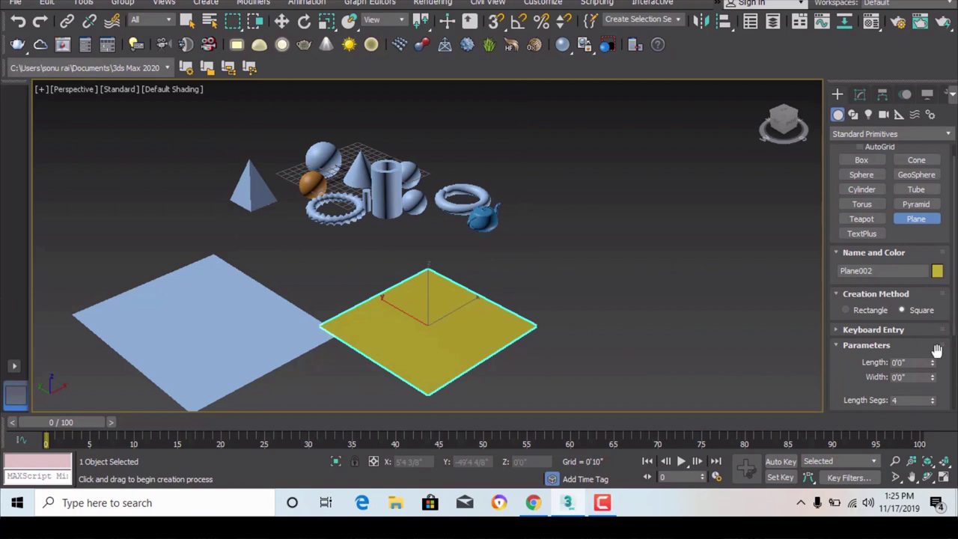
scroll(933, 336, "down", 5)
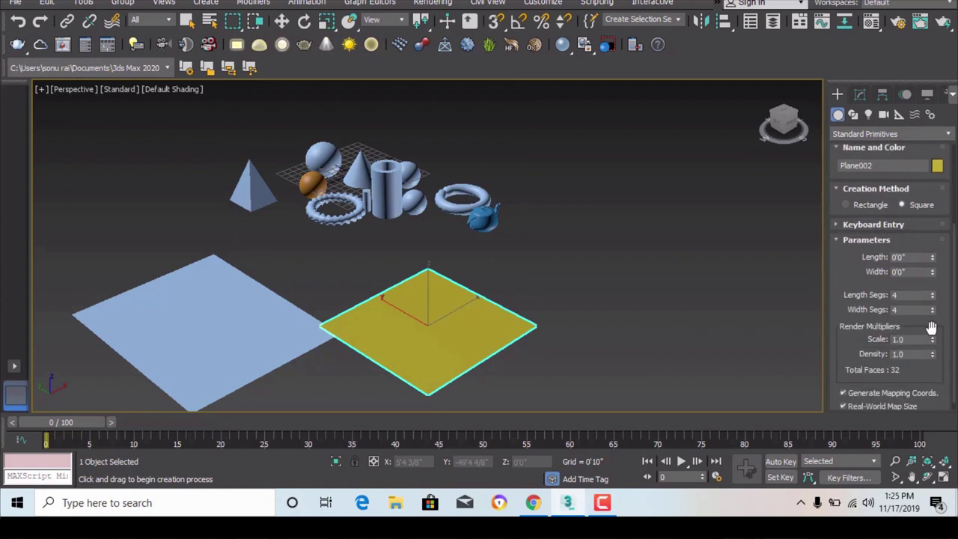
scroll(932, 329, "down", 1)
Step: Create a TextPlus object with the default text to the right of the yellow plane
scroll(933, 332, "up", 5)
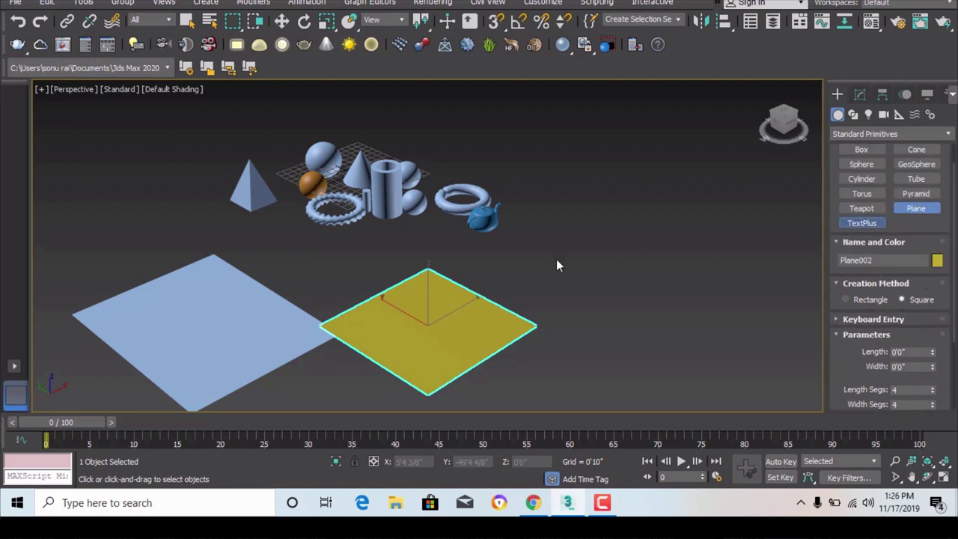
left_click(648, 278)
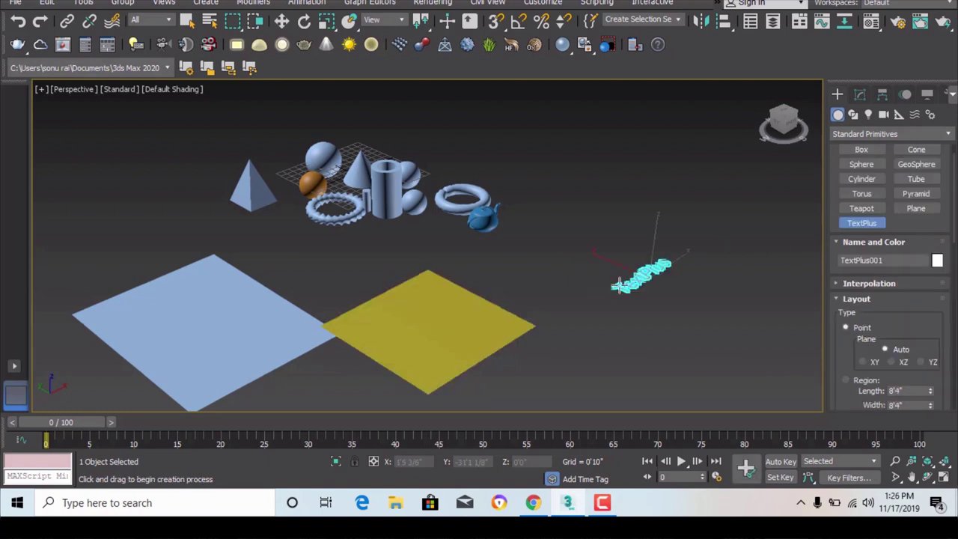
scroll(642, 284, "up", 5)
scroll(725, 235, "up", 4)
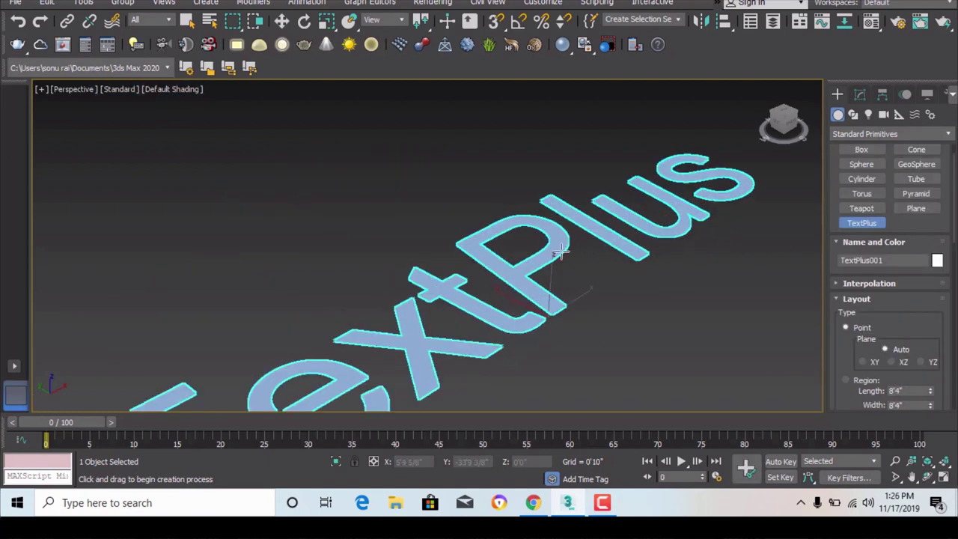
scroll(564, 251, "down", 4)
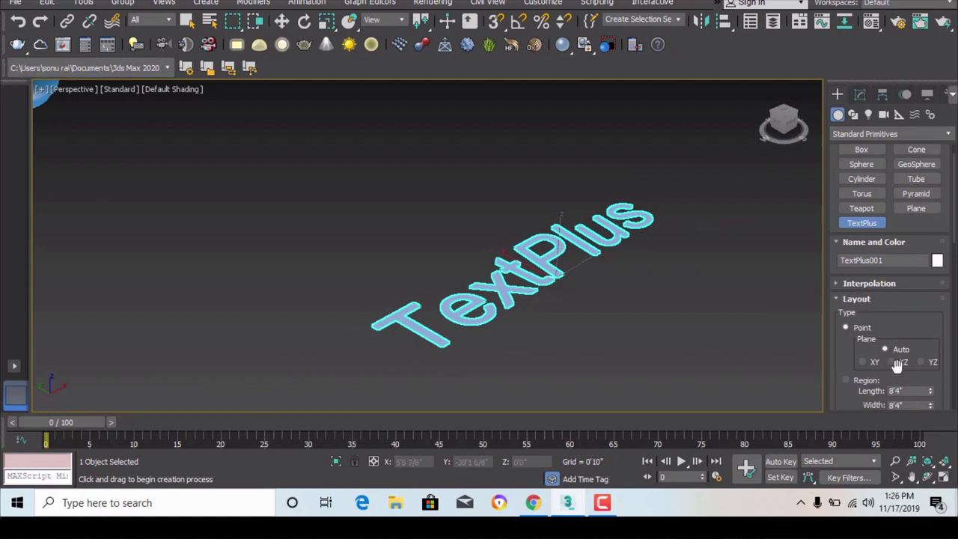
Step: Set the TextPlus layout plane to XY and place a second text object in front of the first
scroll(897, 365, "down", 1)
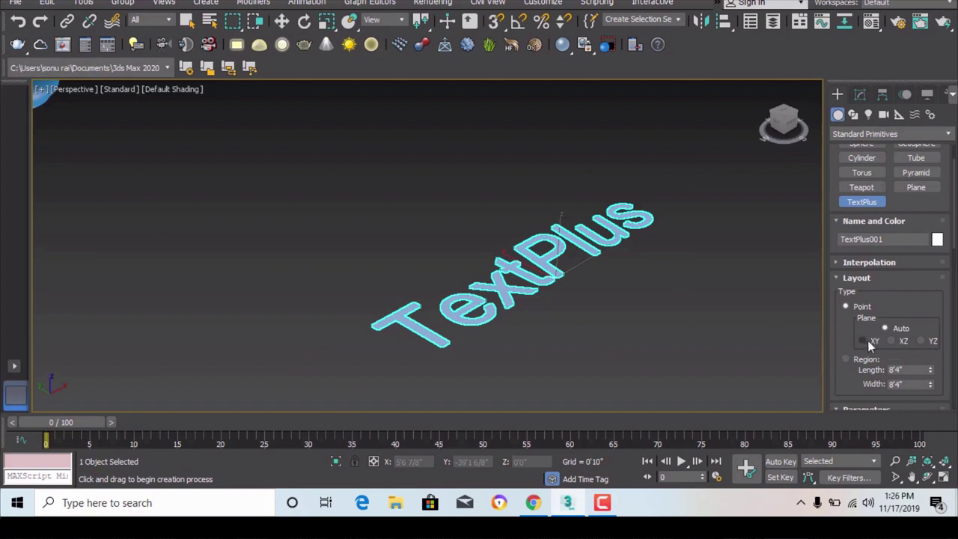
left_click(865, 341)
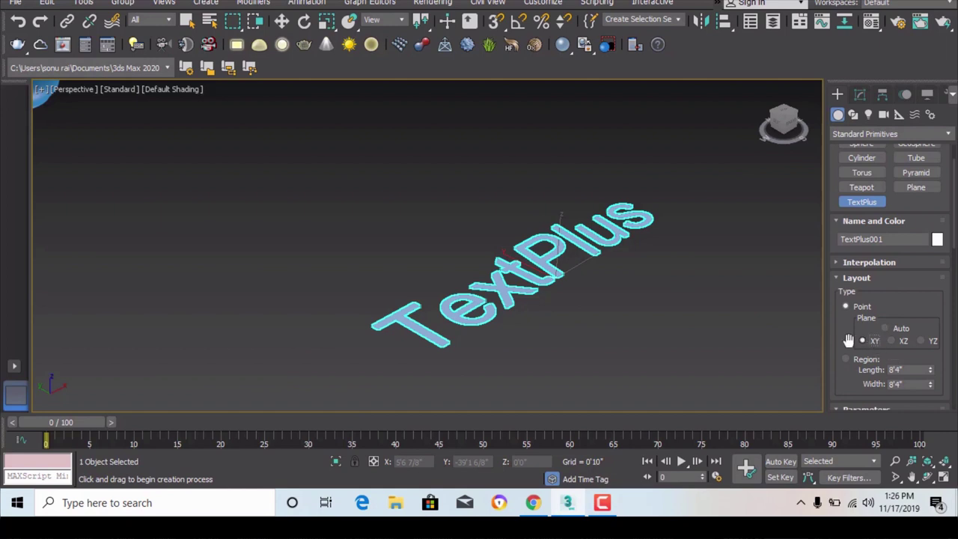
left_click(603, 346)
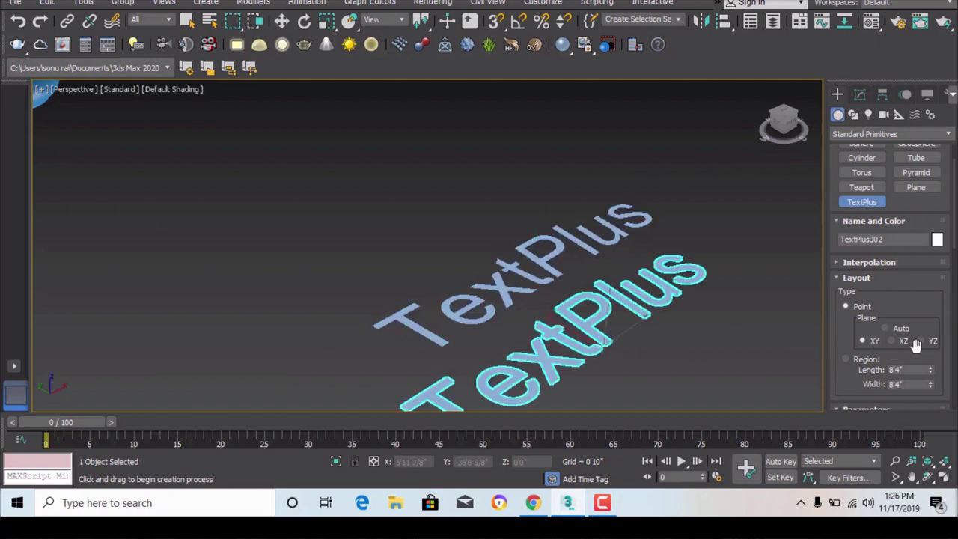
Step: Replace the second text object's wording with "architecture"
scroll(919, 324, "down", 3)
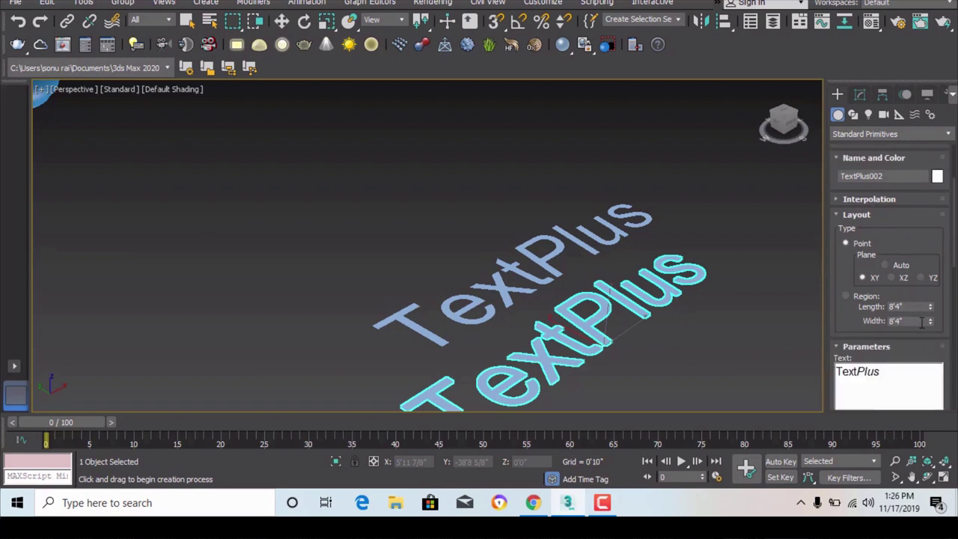
left_click_drag(888, 371, 810, 376)
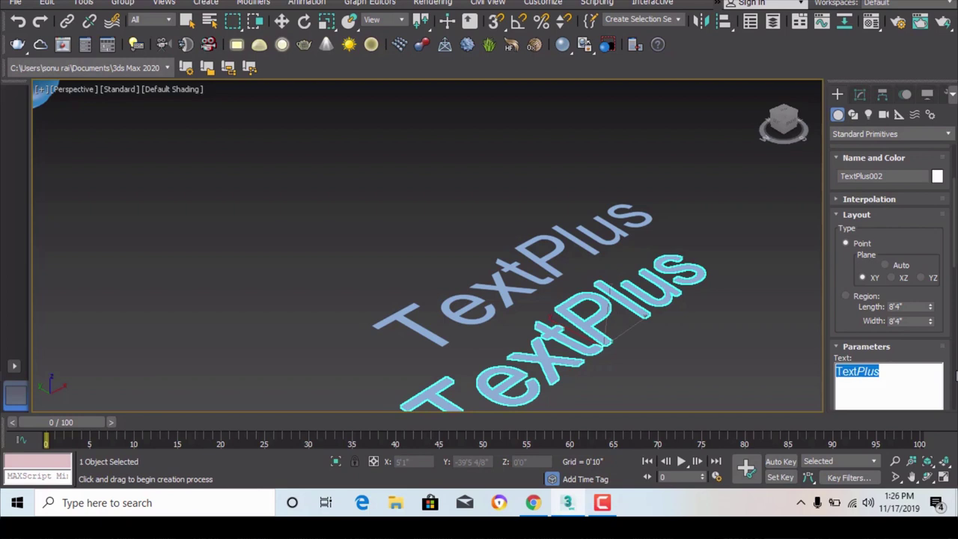
type("archi")
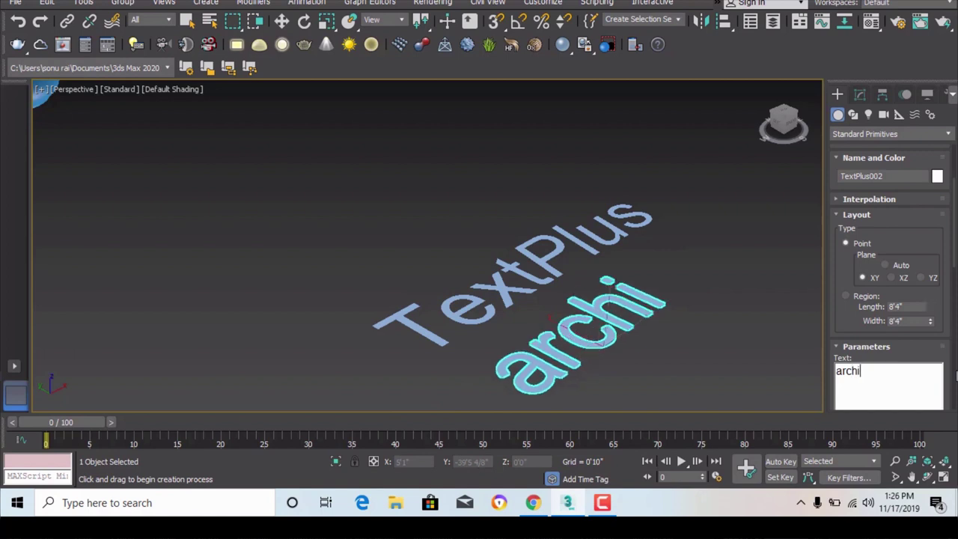
type("tecture")
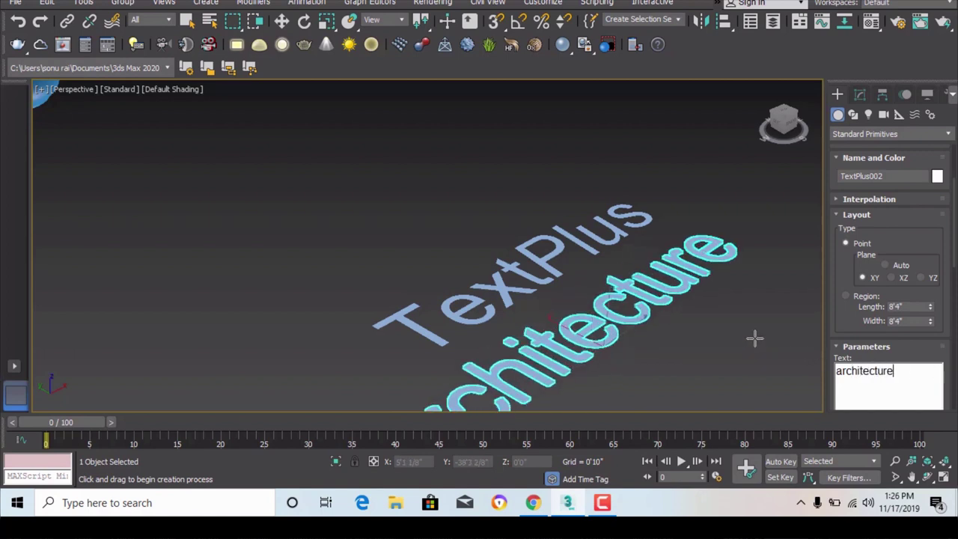
scroll(625, 219, "down", 2)
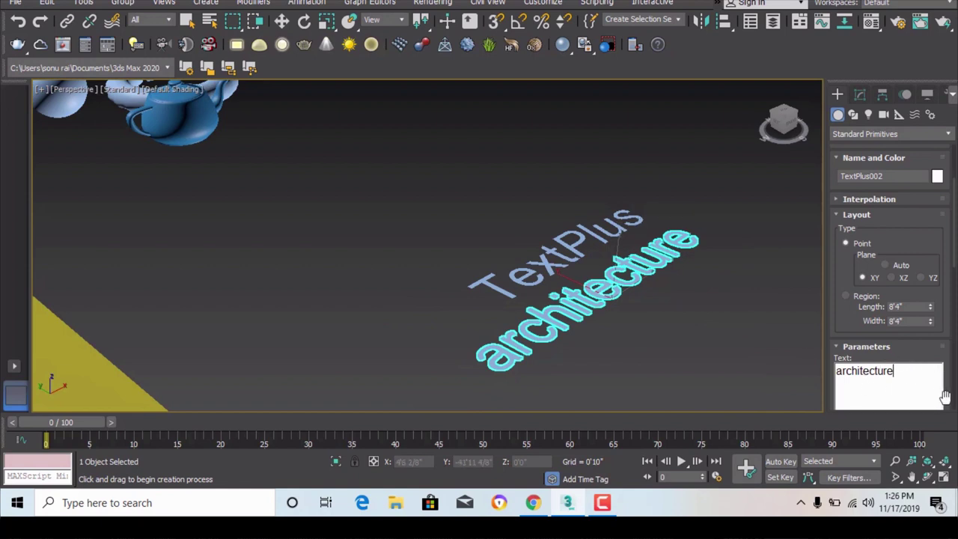
Step: Set the architecture text's font to Bahnschrift SemiBold and make it bold
scroll(891, 277, "down", 5)
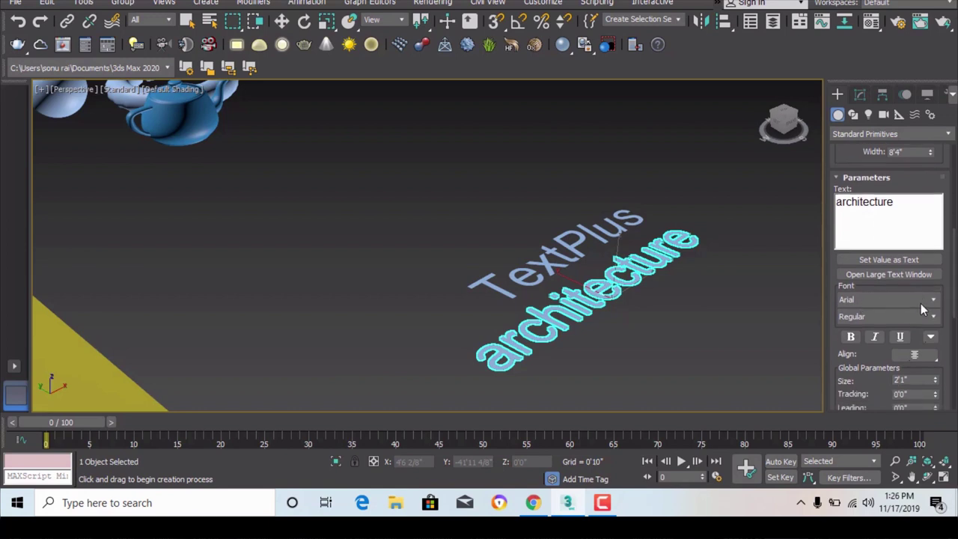
left_click(933, 301)
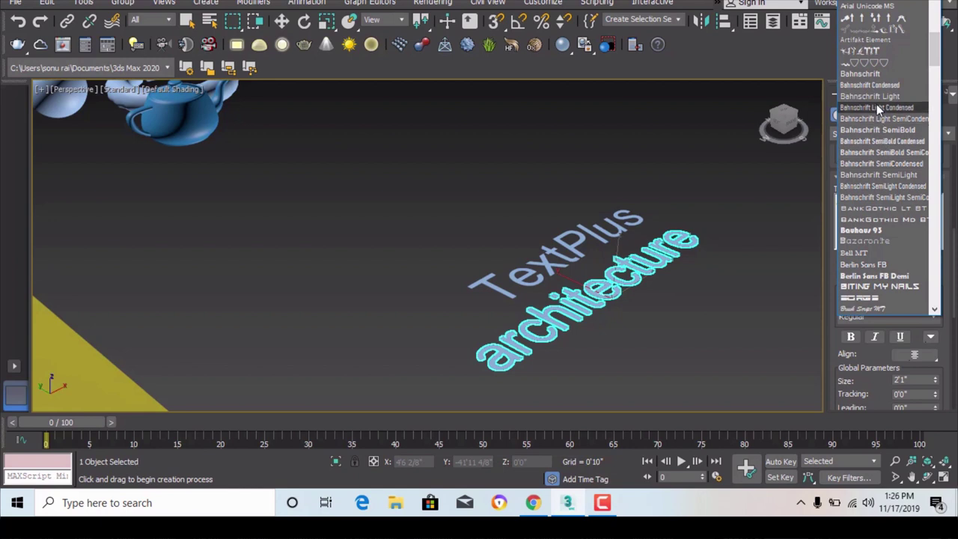
left_click(880, 131)
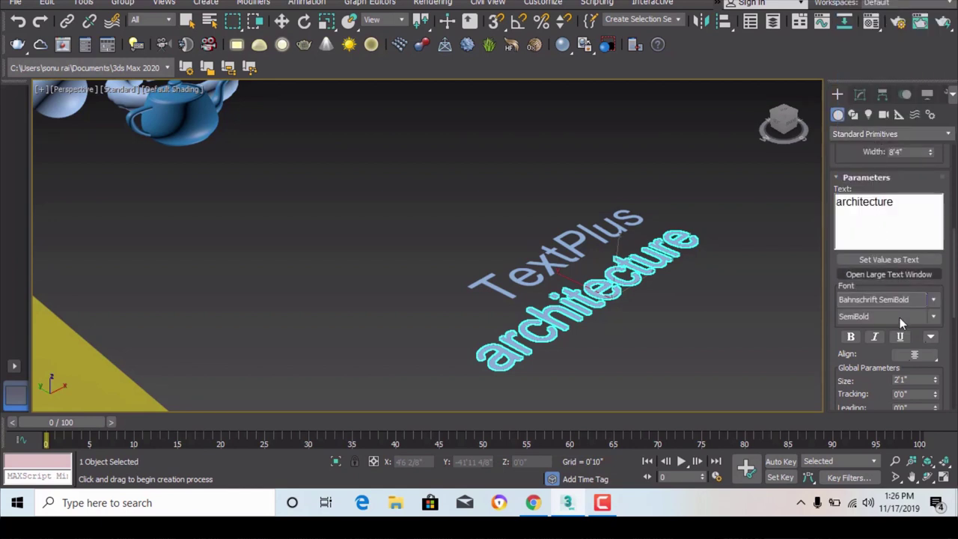
left_click(851, 337)
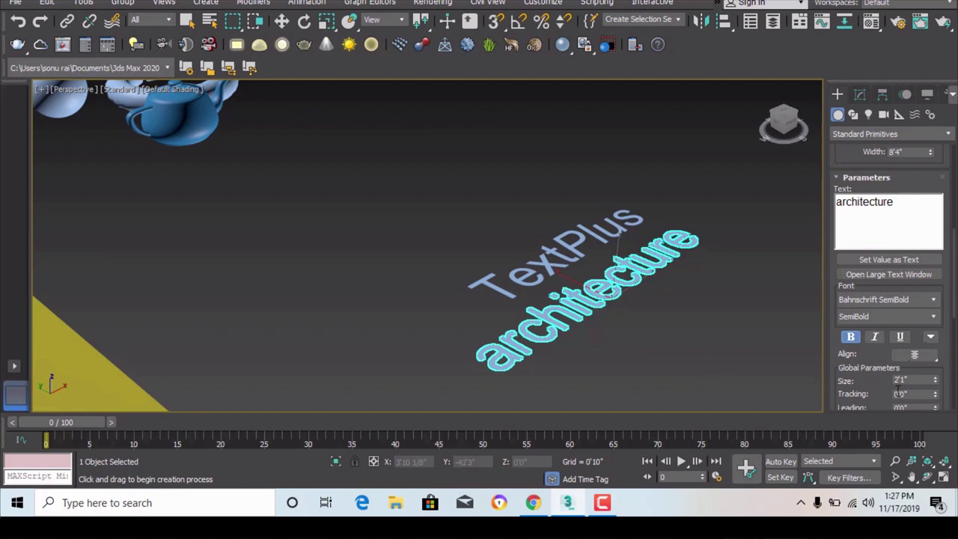
Step: Place a third, small TextPlus object with the Region layout type in front of the architecture text
scroll(956, 313, "down", 5)
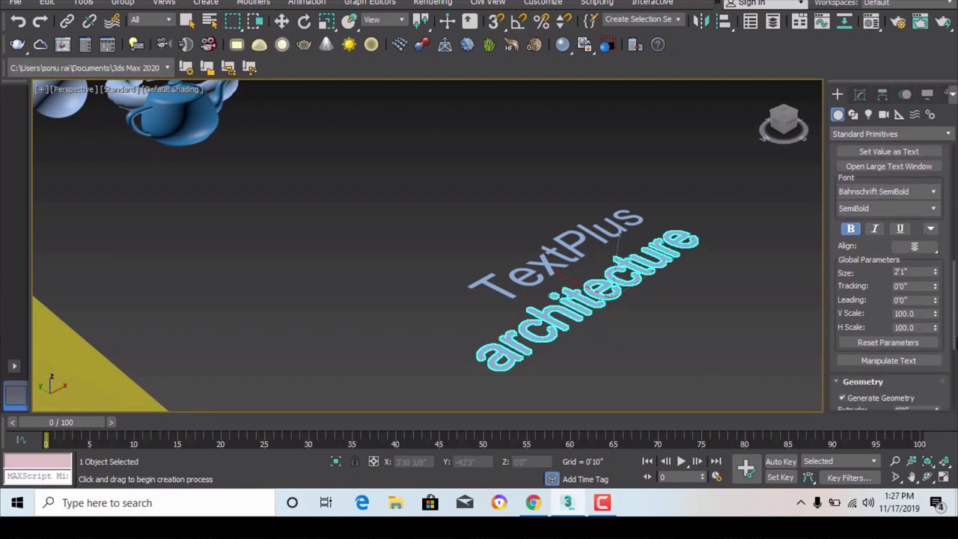
scroll(935, 314, "up", 2)
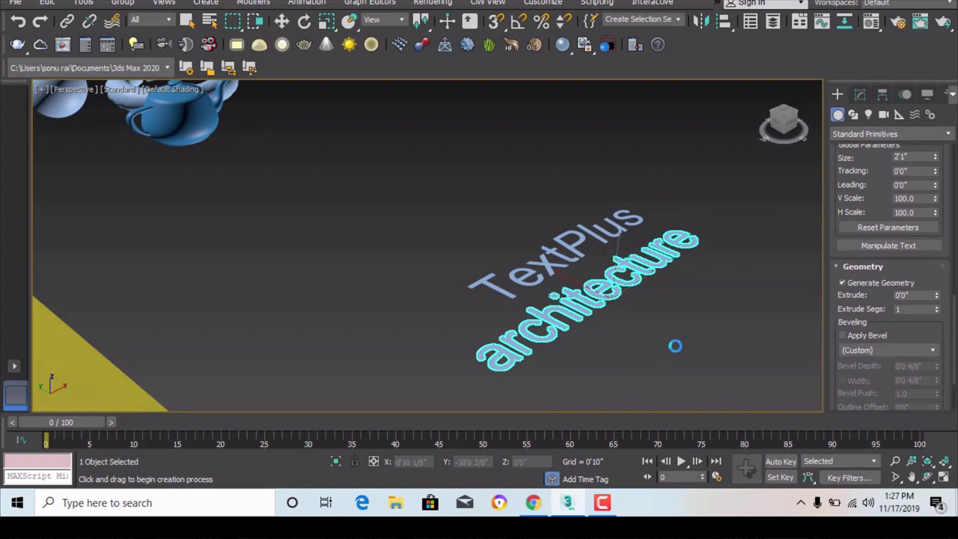
left_click(674, 345)
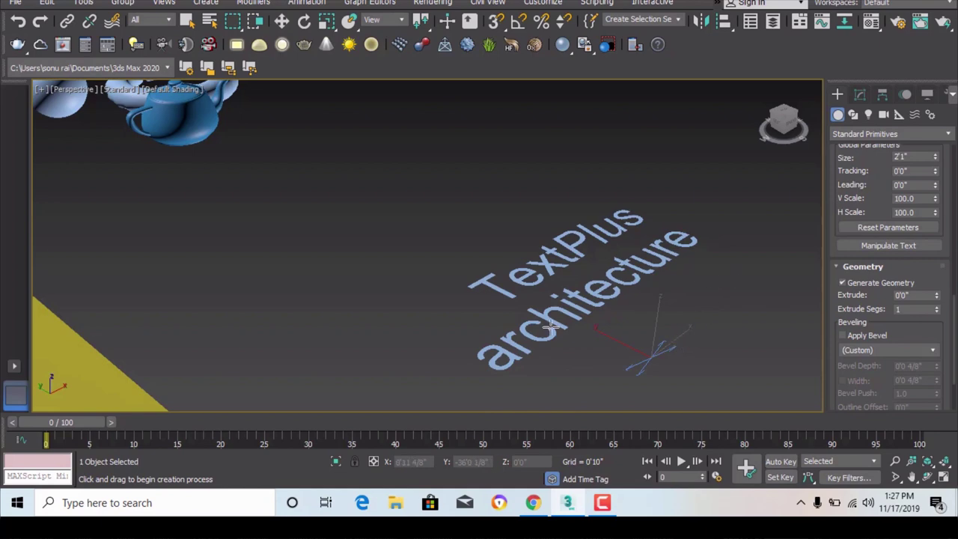
scroll(550, 326, "up", 3)
scroll(550, 326, "down", 3)
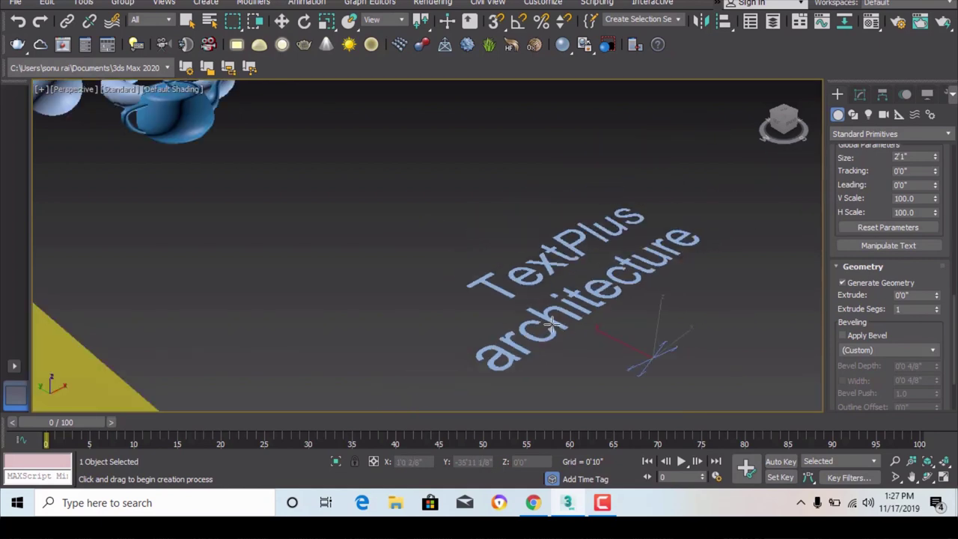
scroll(549, 326, "down", 4)
scroll(949, 225, "up", 5)
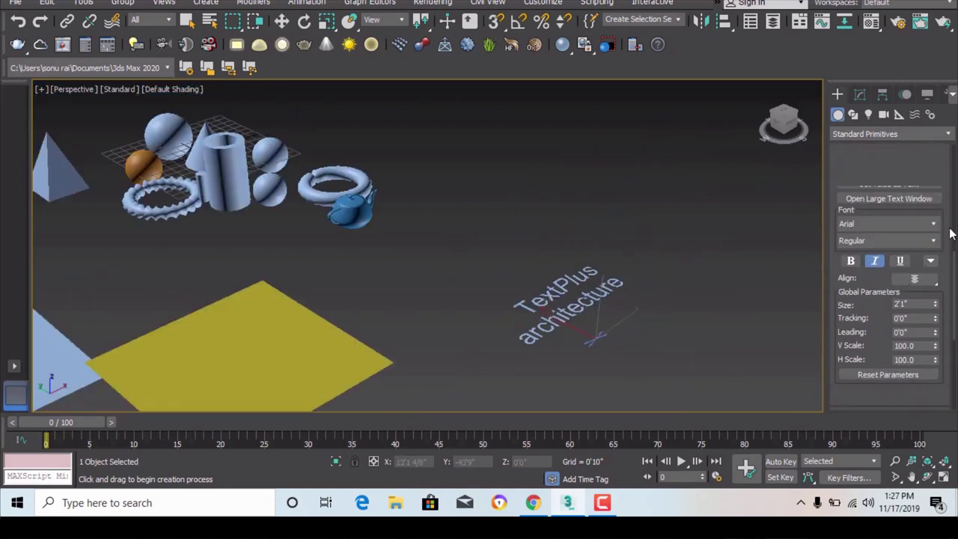
scroll(950, 232, "up", 3)
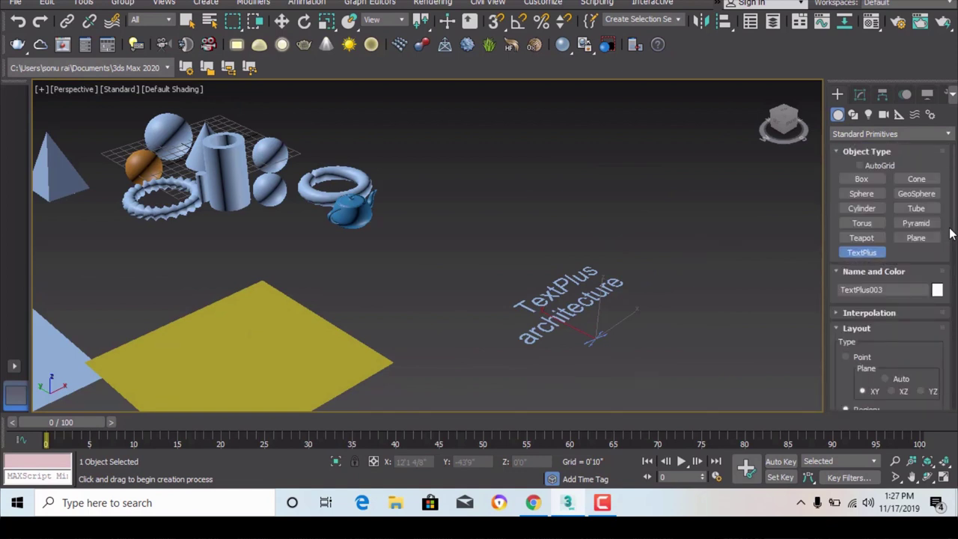